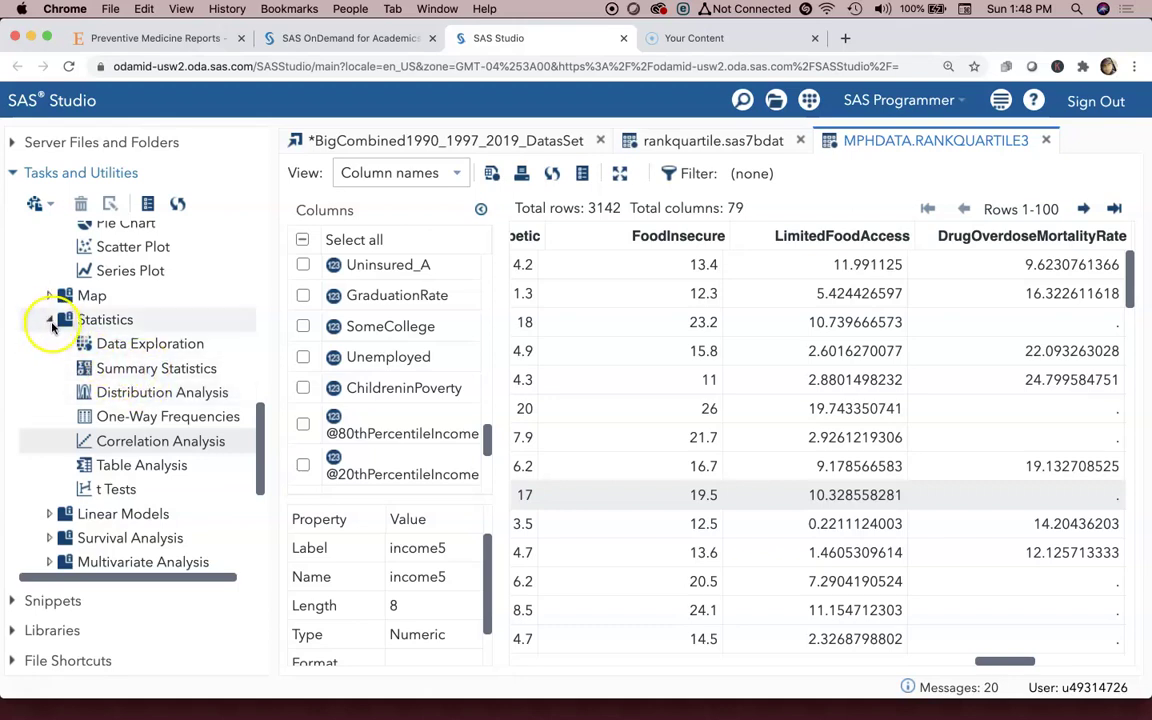
- Start a new Correlation Analysis task from the Statistics tasks
click(13, 175)
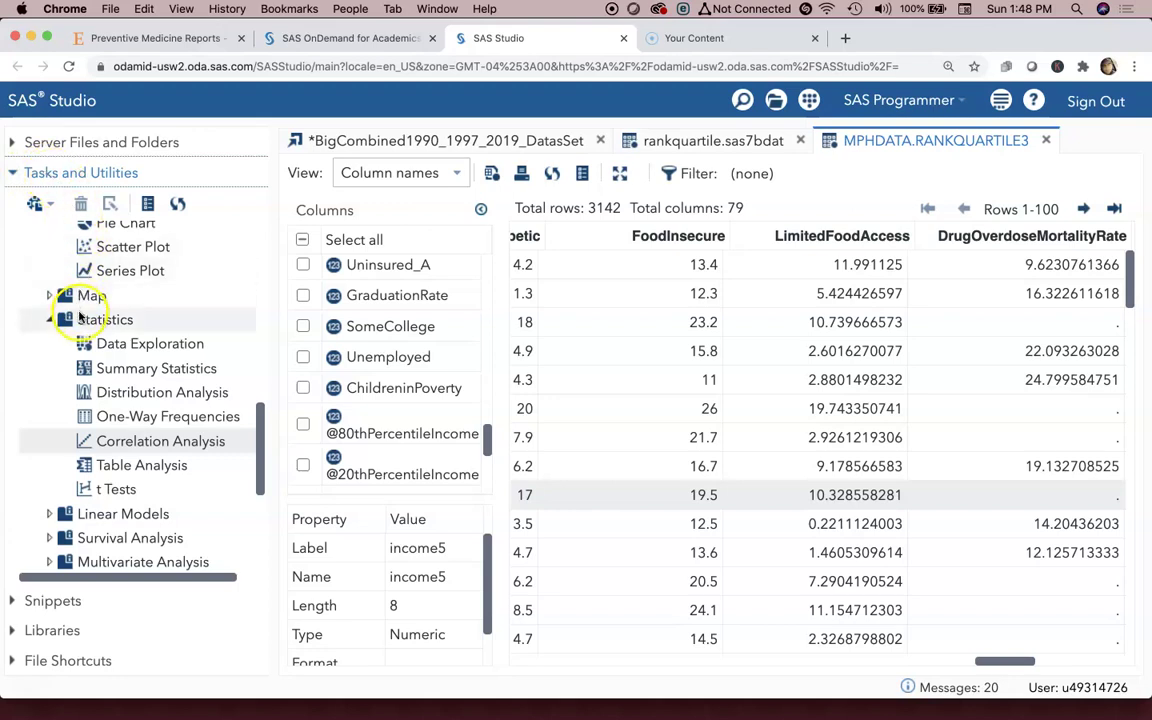
scroll(45, 300, up, 10)
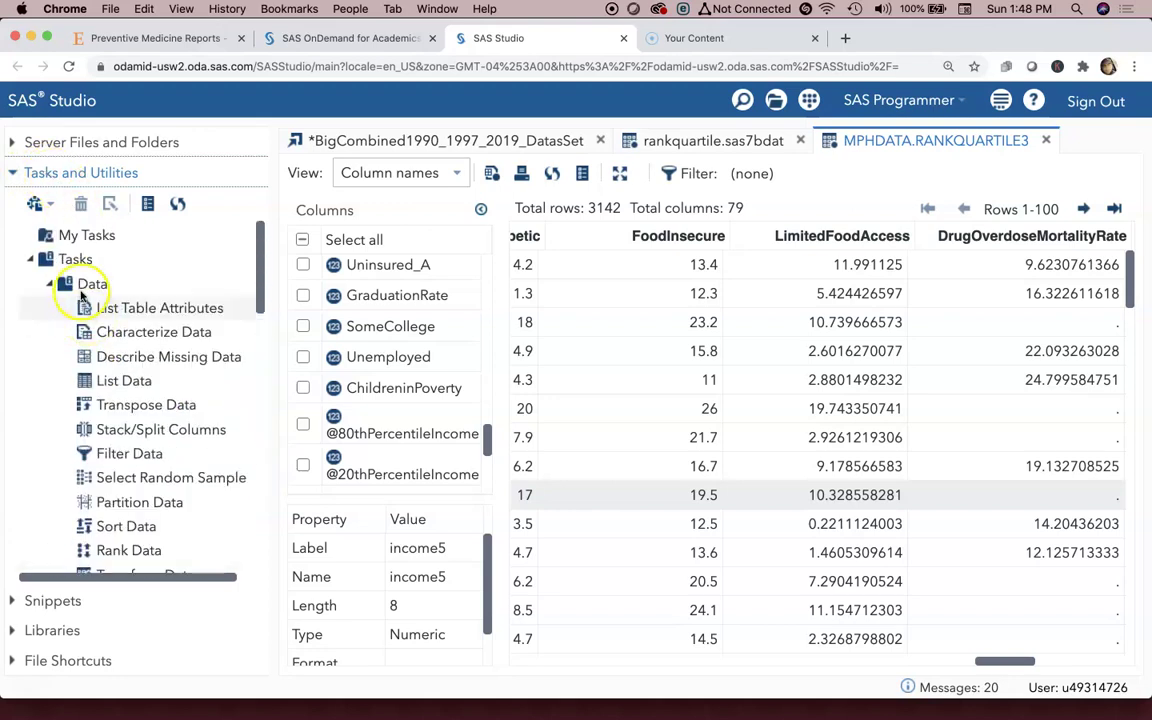
scroll(98, 465, down, 8)
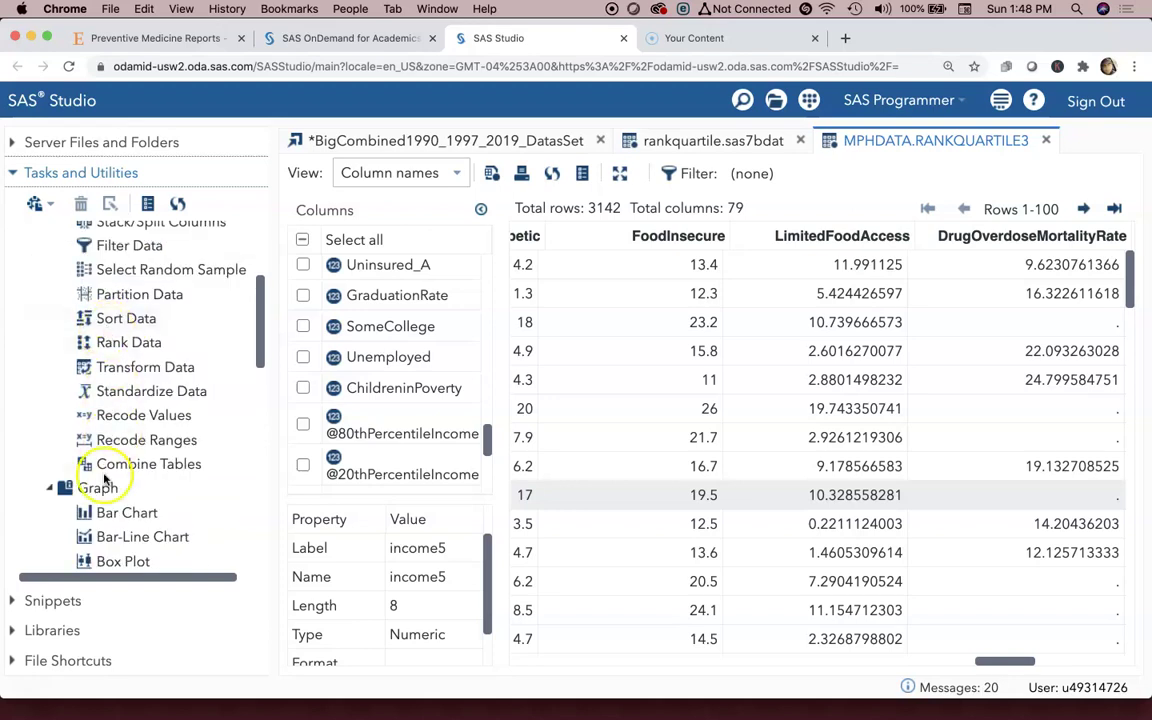
scroll(105, 480, down, 5)
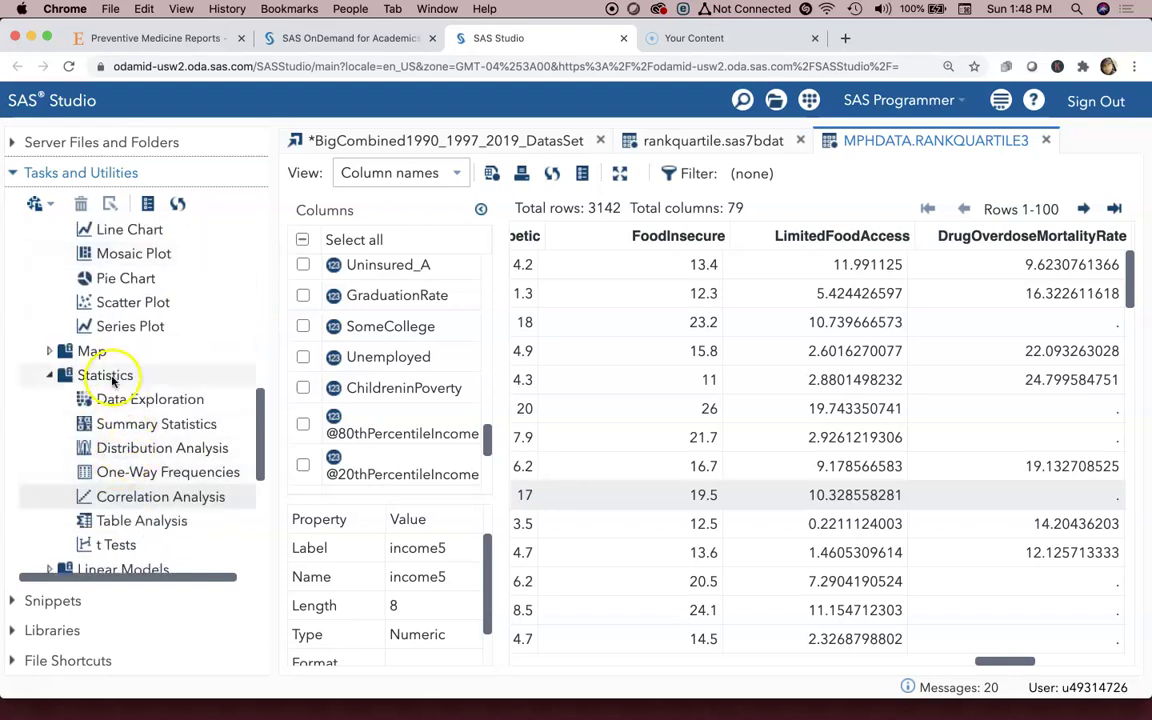
scroll(125, 400, down, 1)
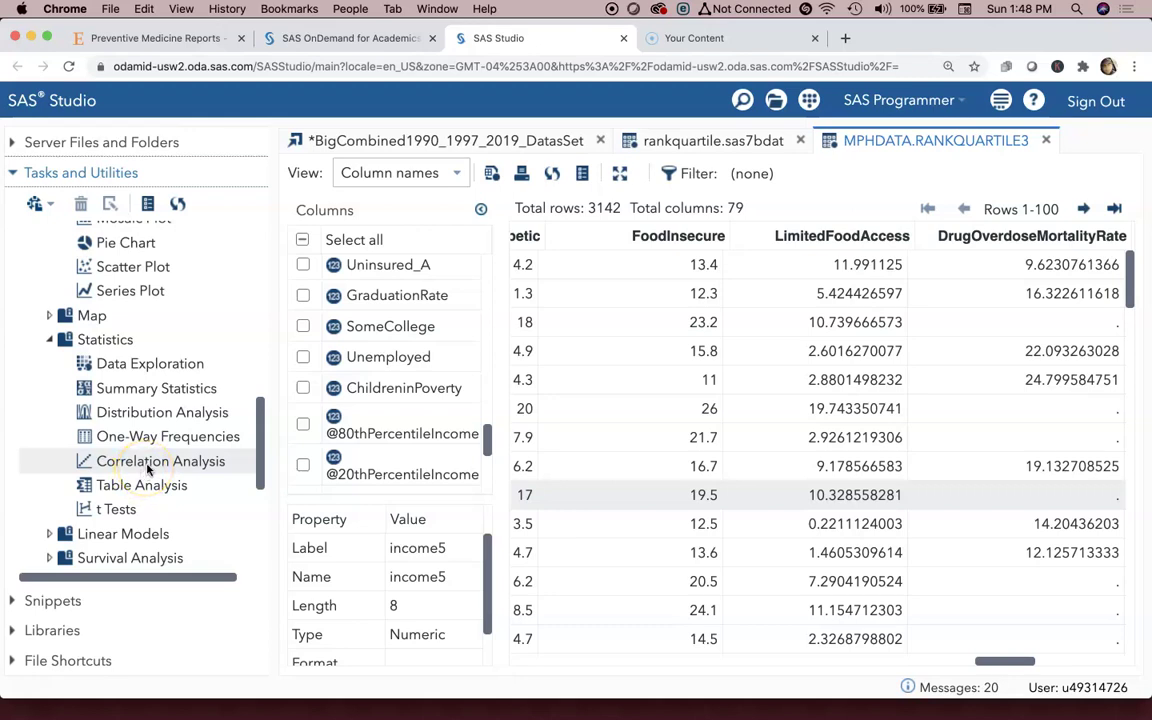
double_click(147, 465)
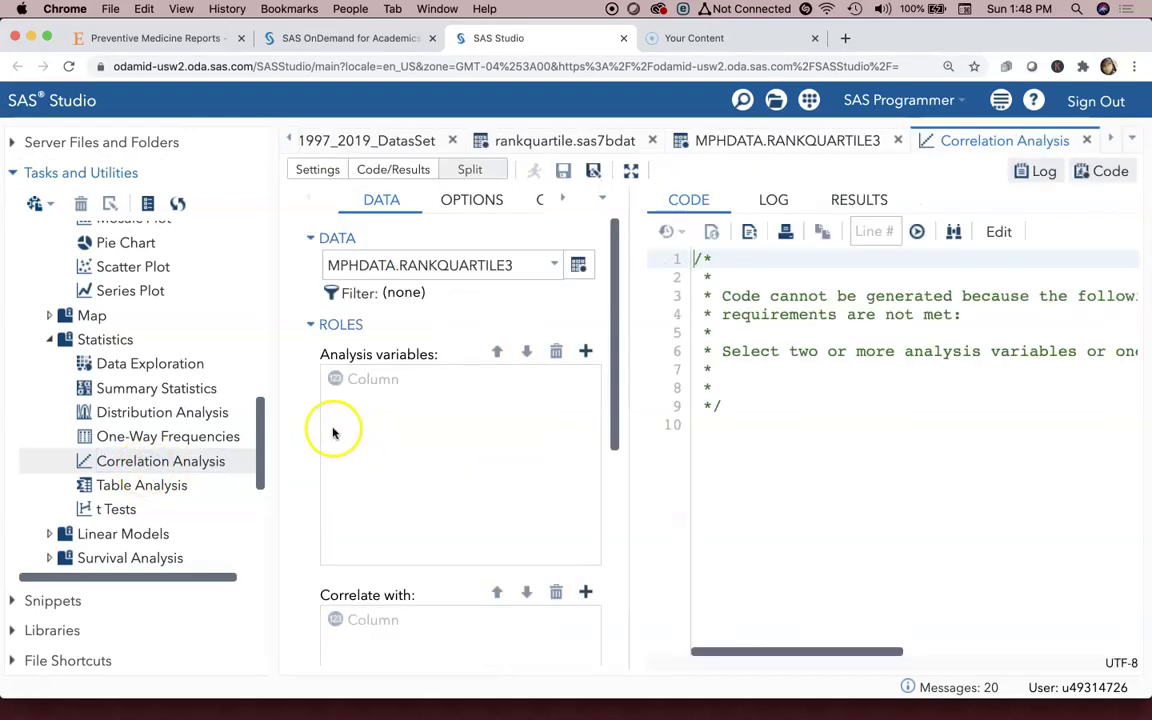
- Keep MPHDATA.RANKQUARTILE3 as the task's data source
click(554, 264)
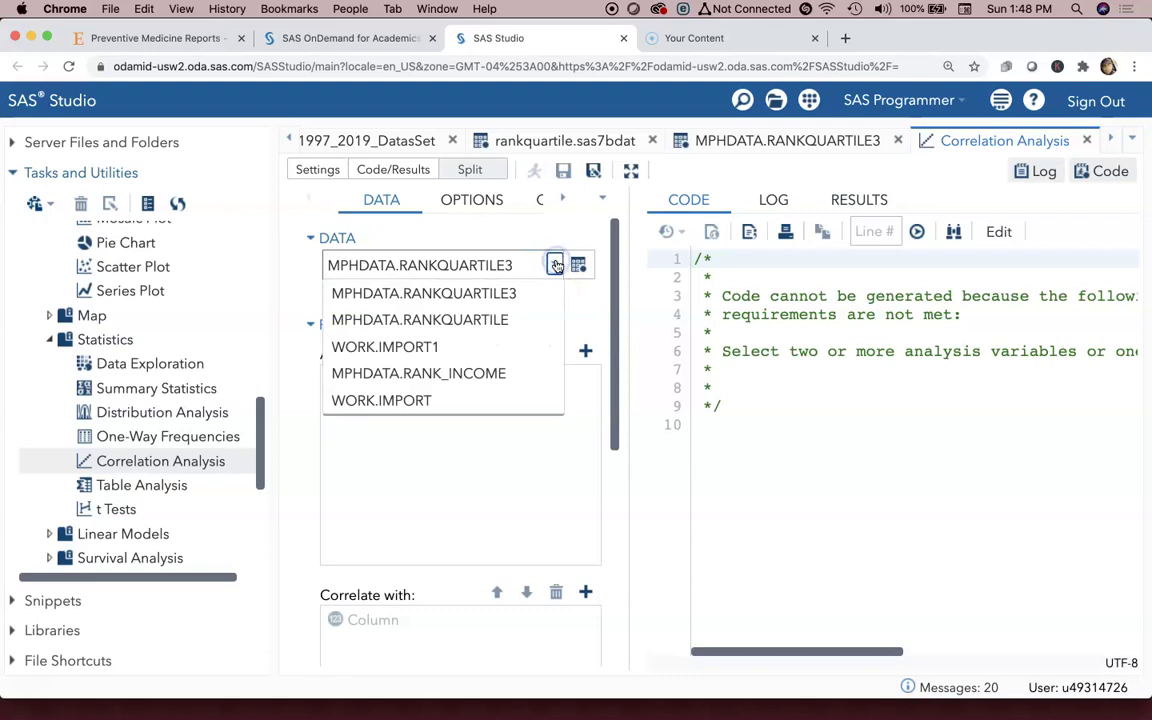
click(468, 293)
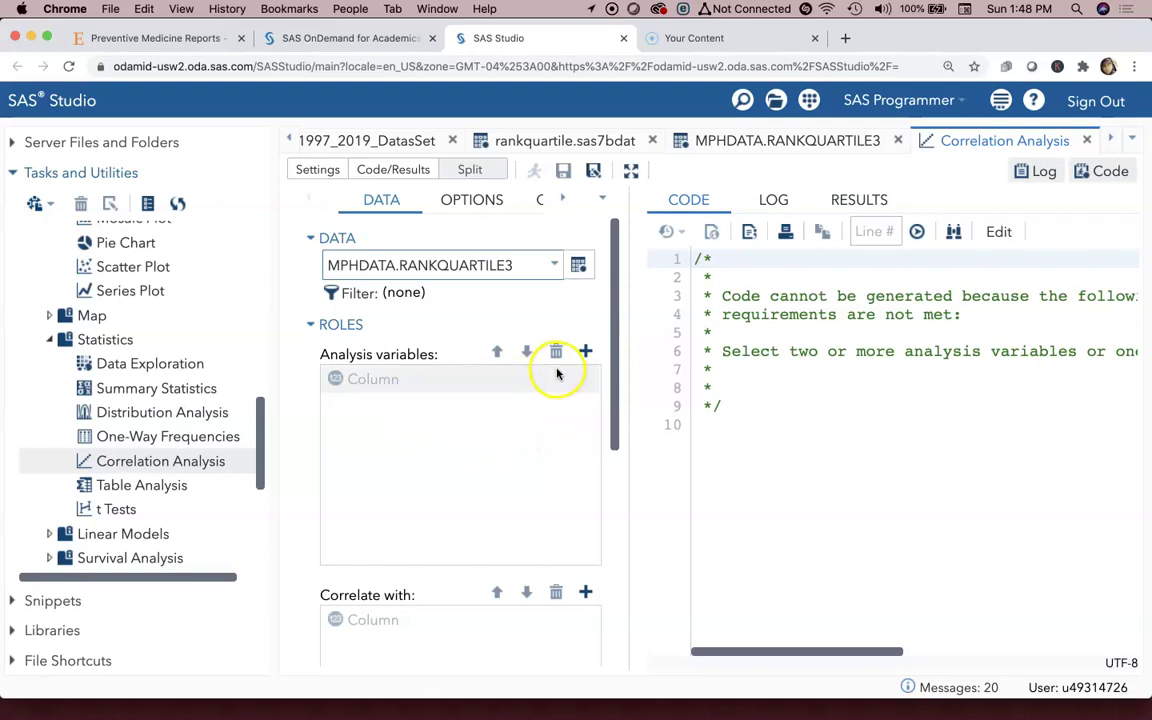
drag(900, 37, 920, 37)
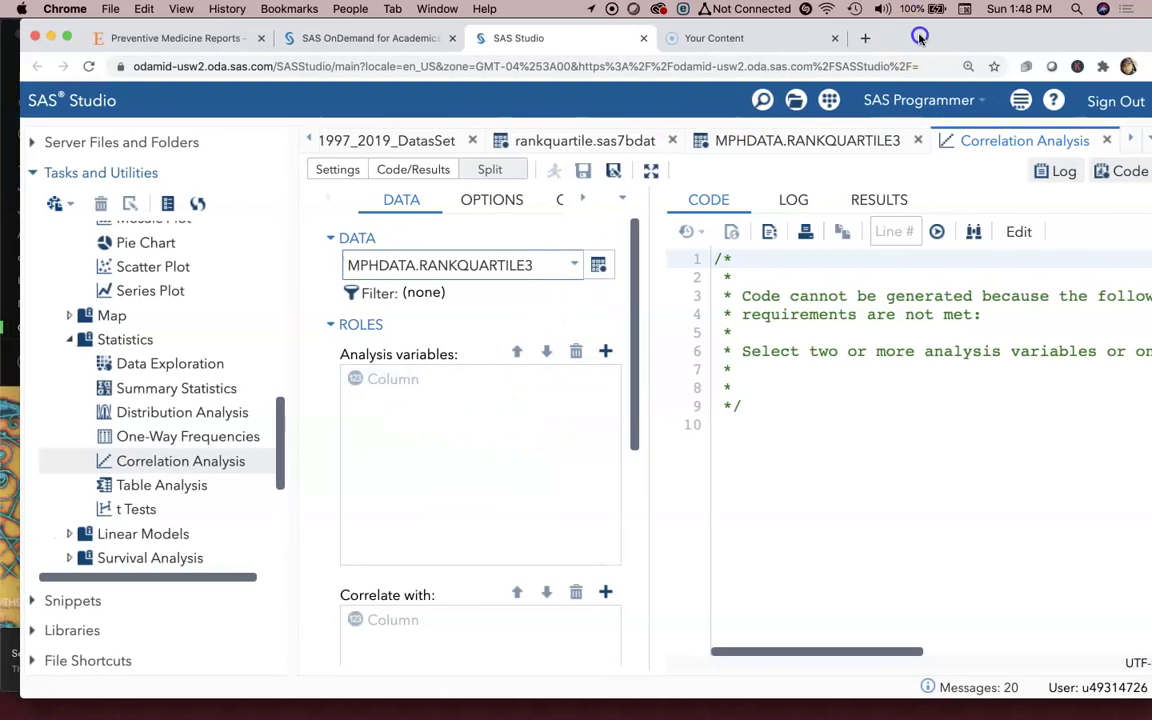
scroll(535, 385, down, 2)
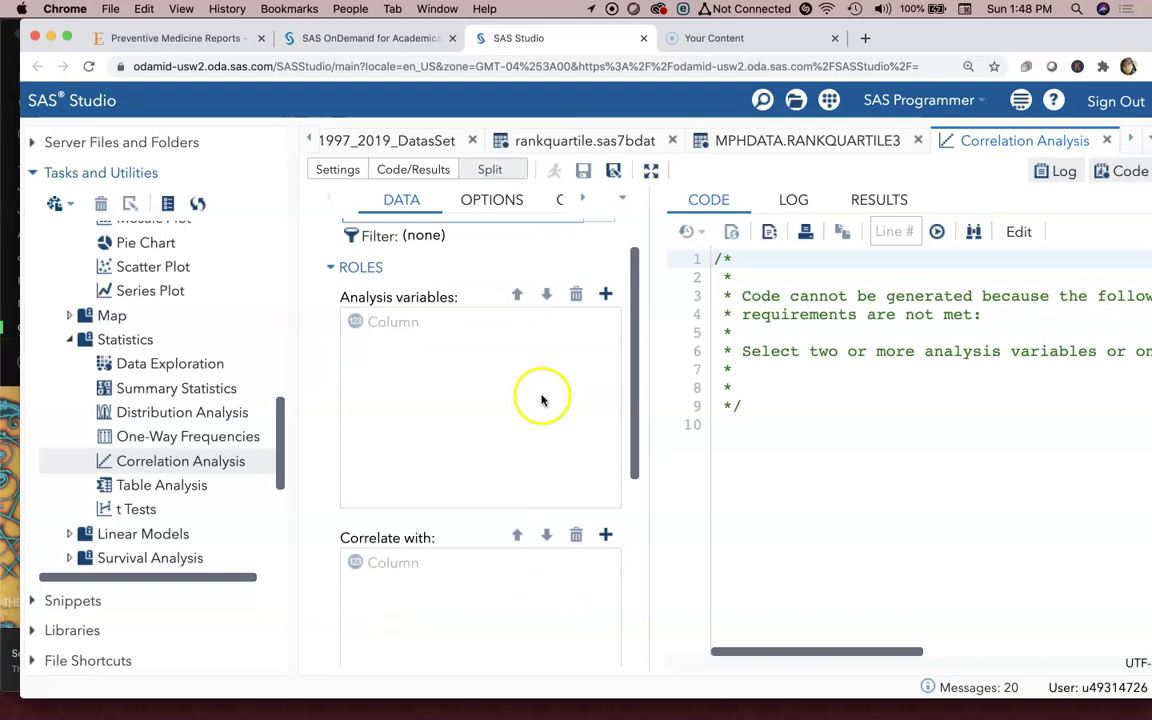
scroll(480, 360, up, 1)
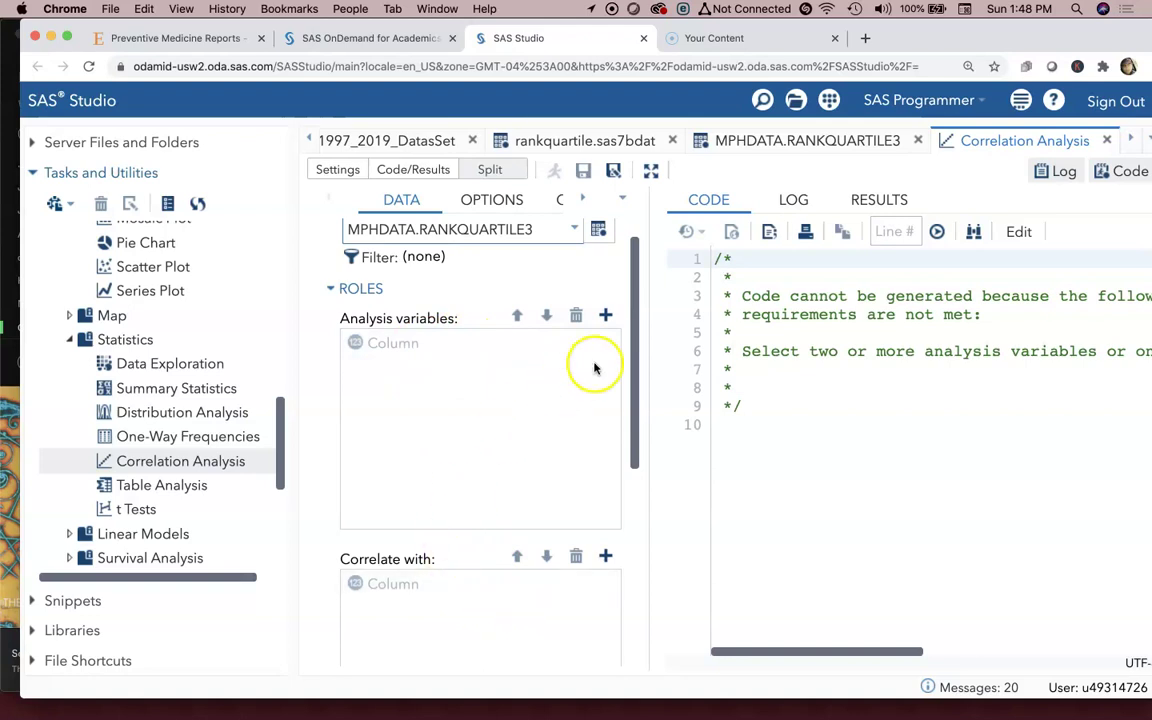
- Assign LifeExpect1990 as the analysis variable
click(607, 318)
scroll(576, 458, down, 4)
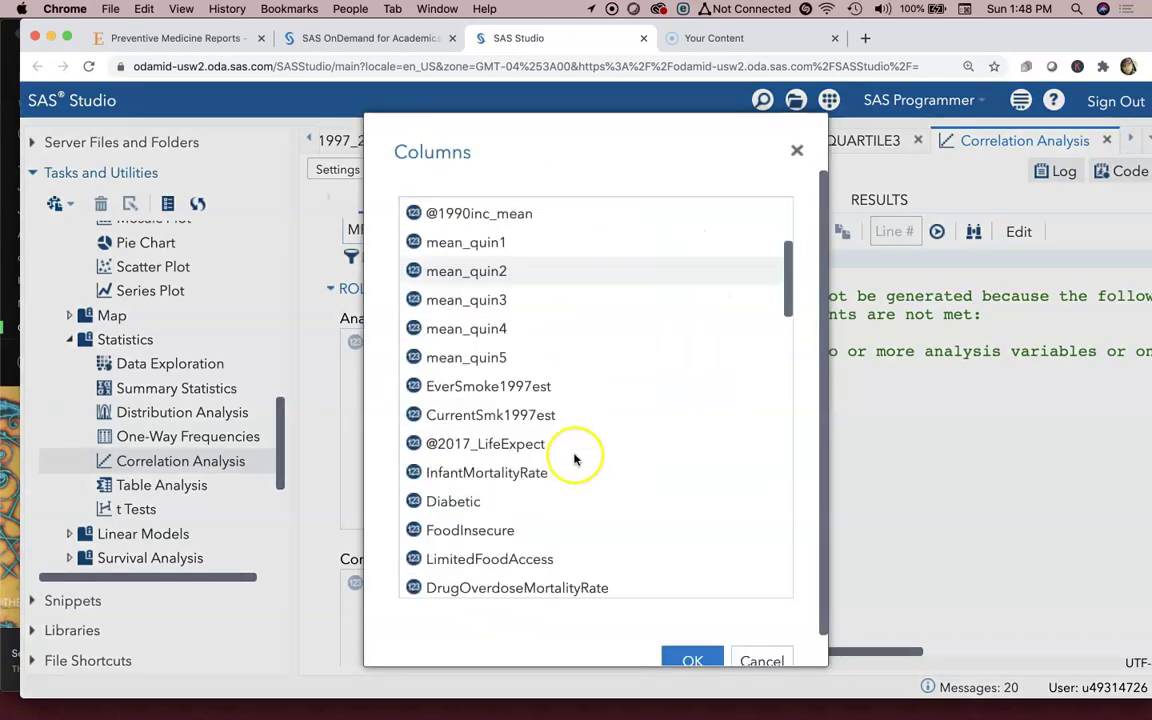
scroll(576, 458, down, 1)
scroll(576, 458, down, 3)
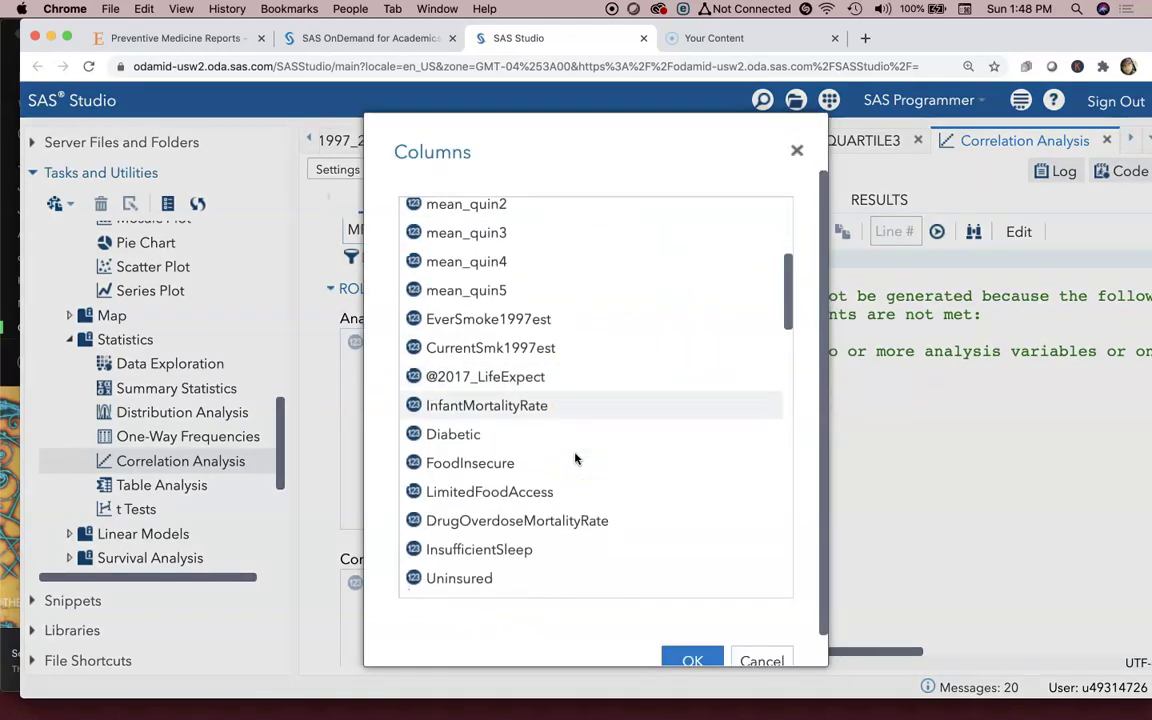
scroll(574, 458, down, 15)
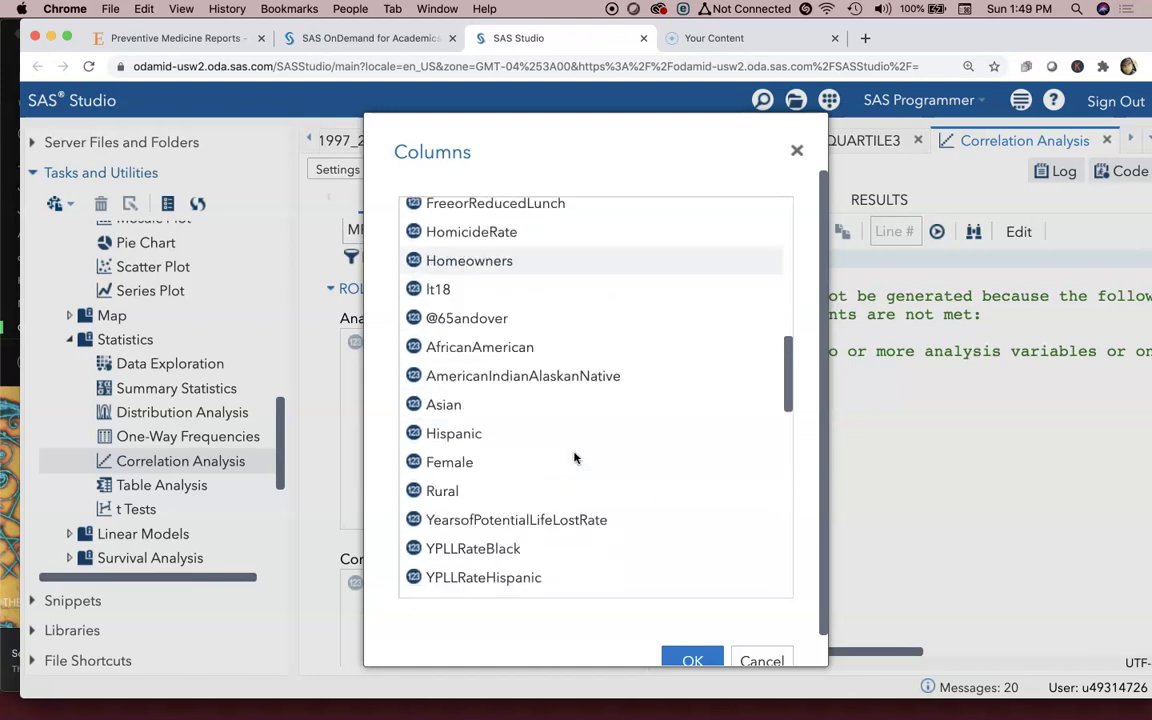
scroll(572, 455, down, 5)
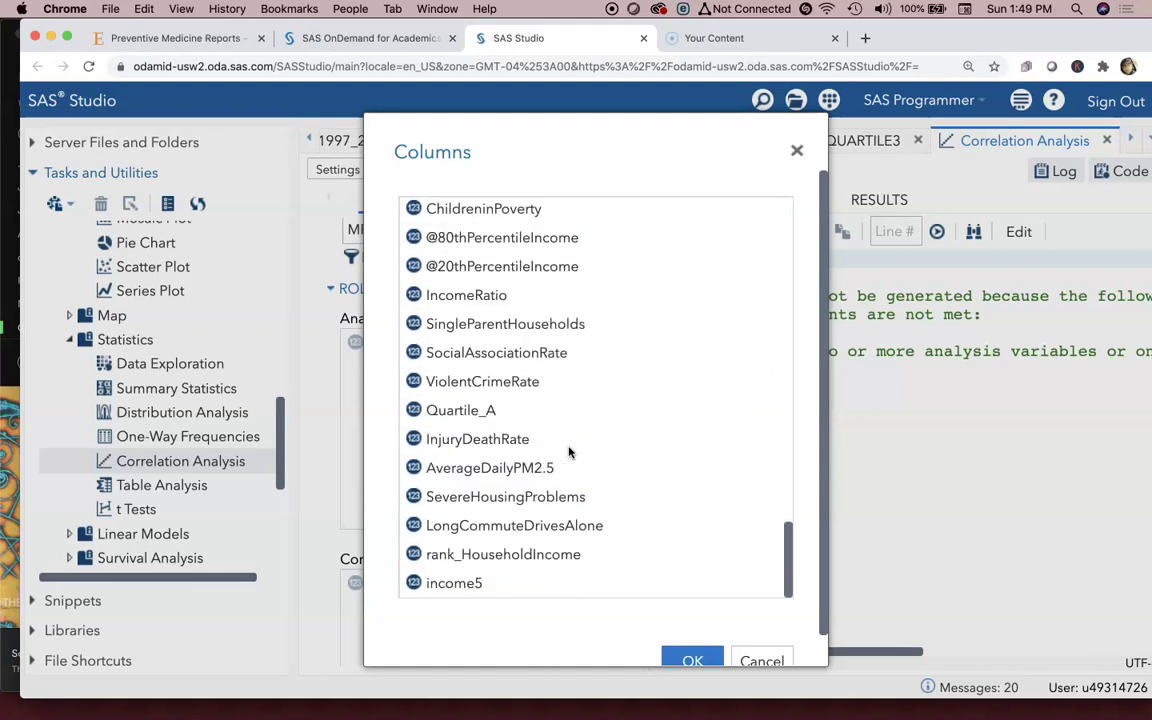
scroll(566, 447, up, 1)
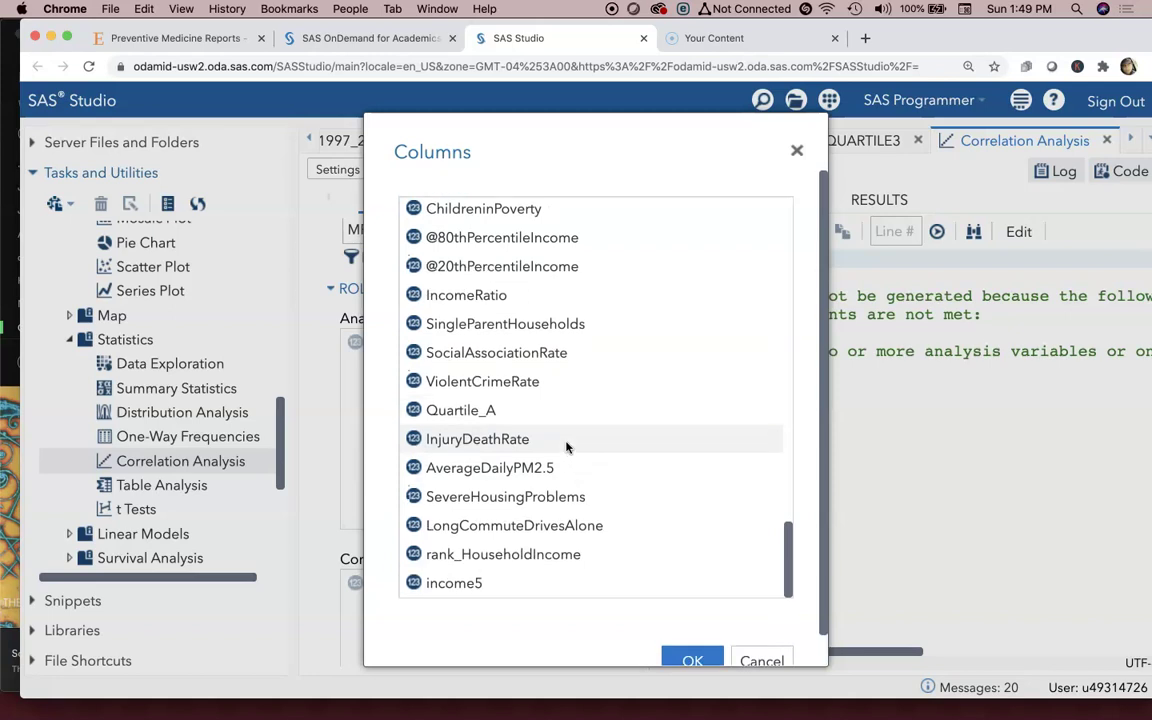
scroll(568, 400, up, 20)
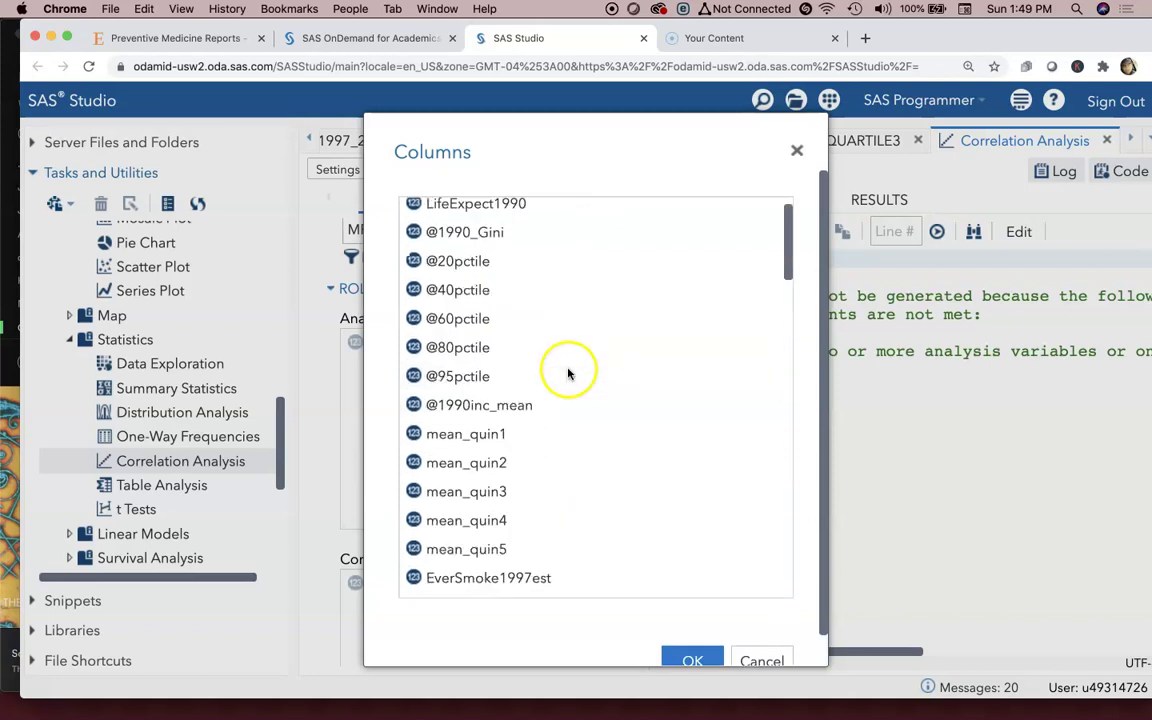
scroll(568, 373, up, 2)
double_click(462, 237)
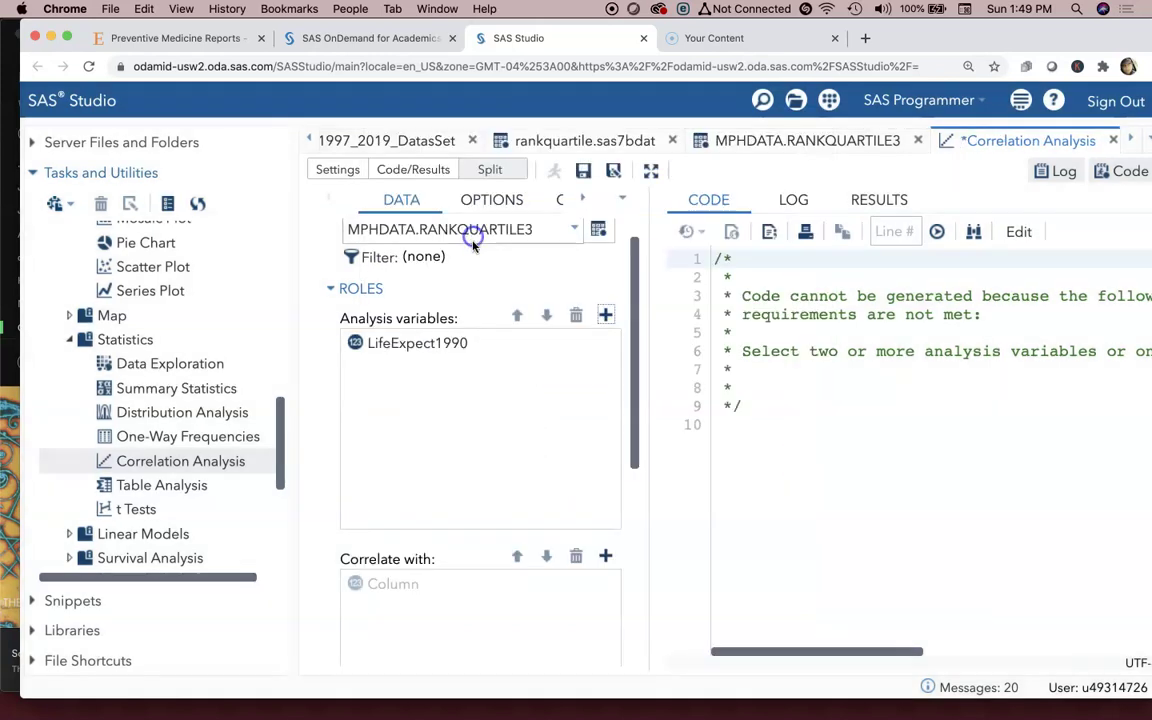
- Bring up the column picker for the Correlate with variables
scroll(550, 470, down, 1)
click(605, 536)
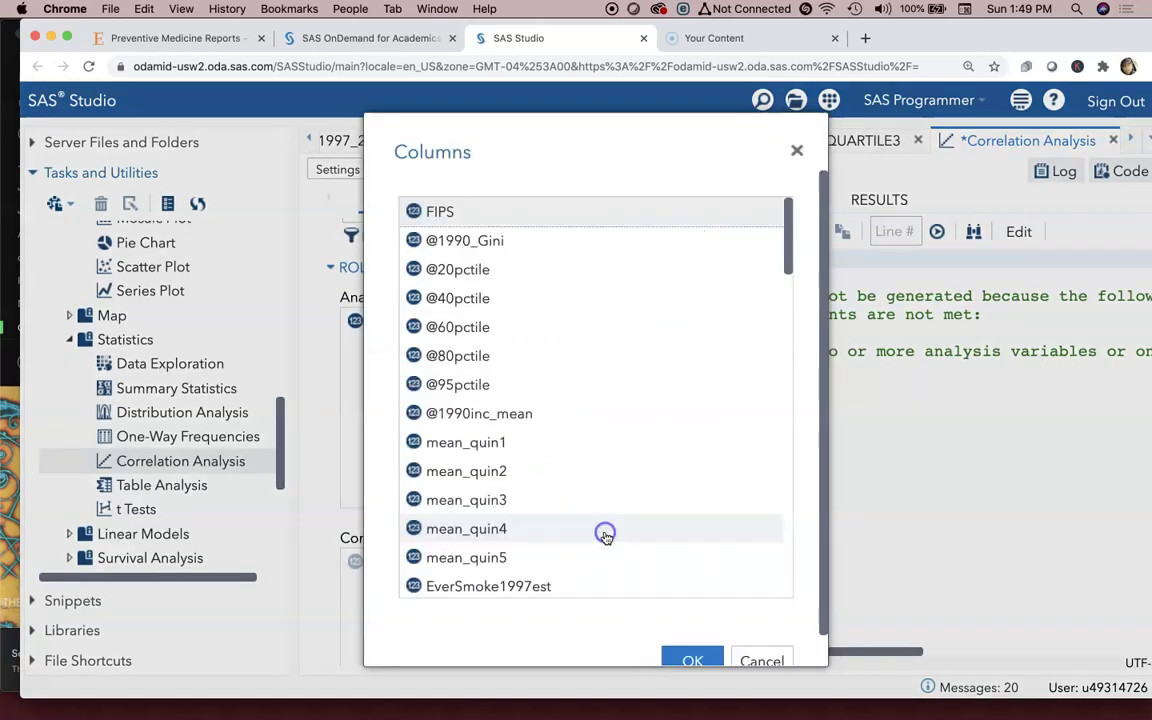
scroll(545, 406, down, 3)
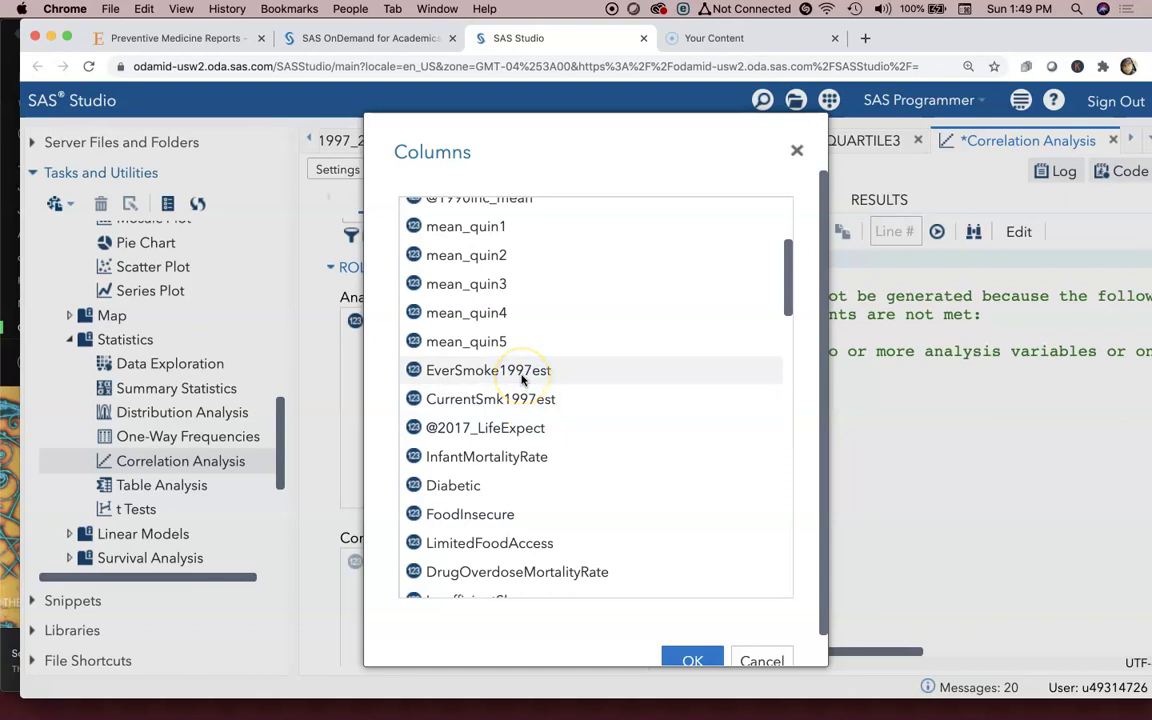
- Add EverSmoke1997est to the Correlate with list
double_click(522, 376)
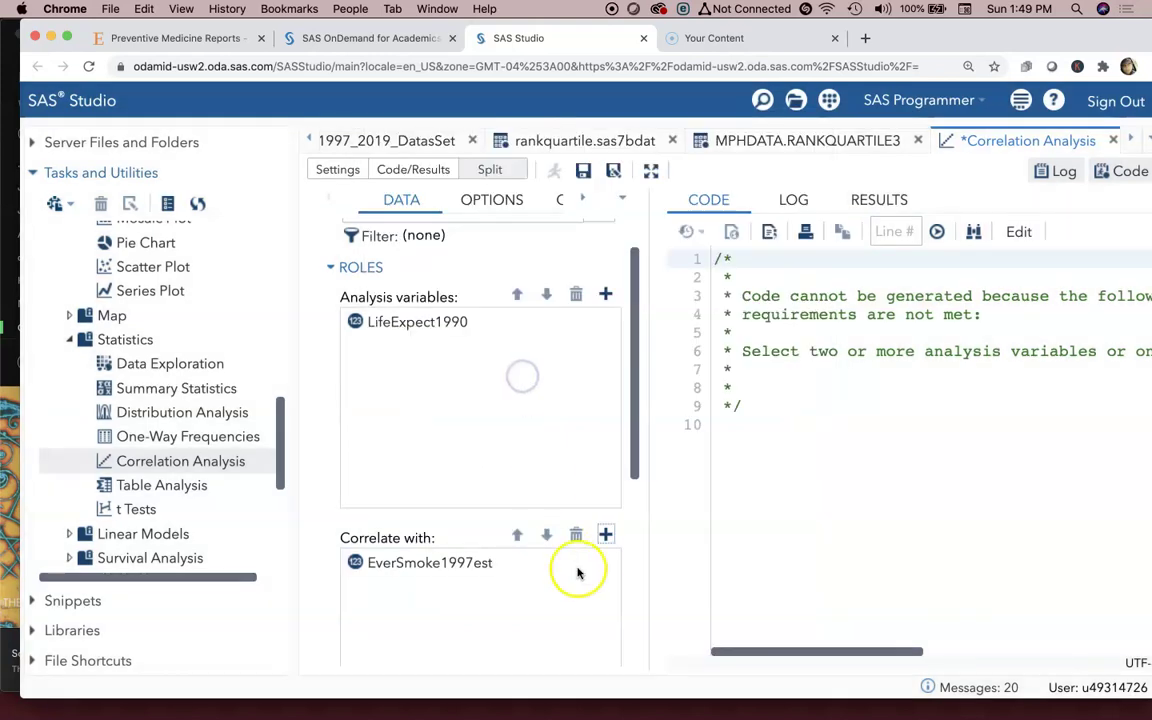
click(606, 536)
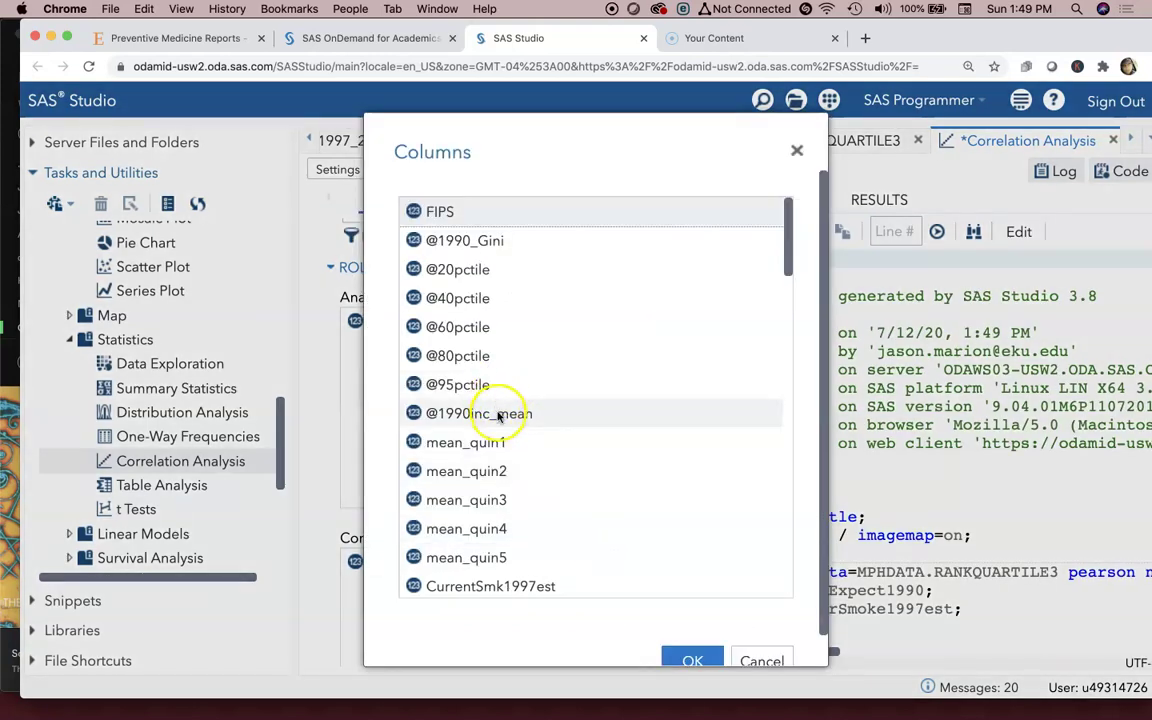
scroll(501, 450, down, 3)
scroll(505, 458, up, 3)
scroll(506, 458, down, 2)
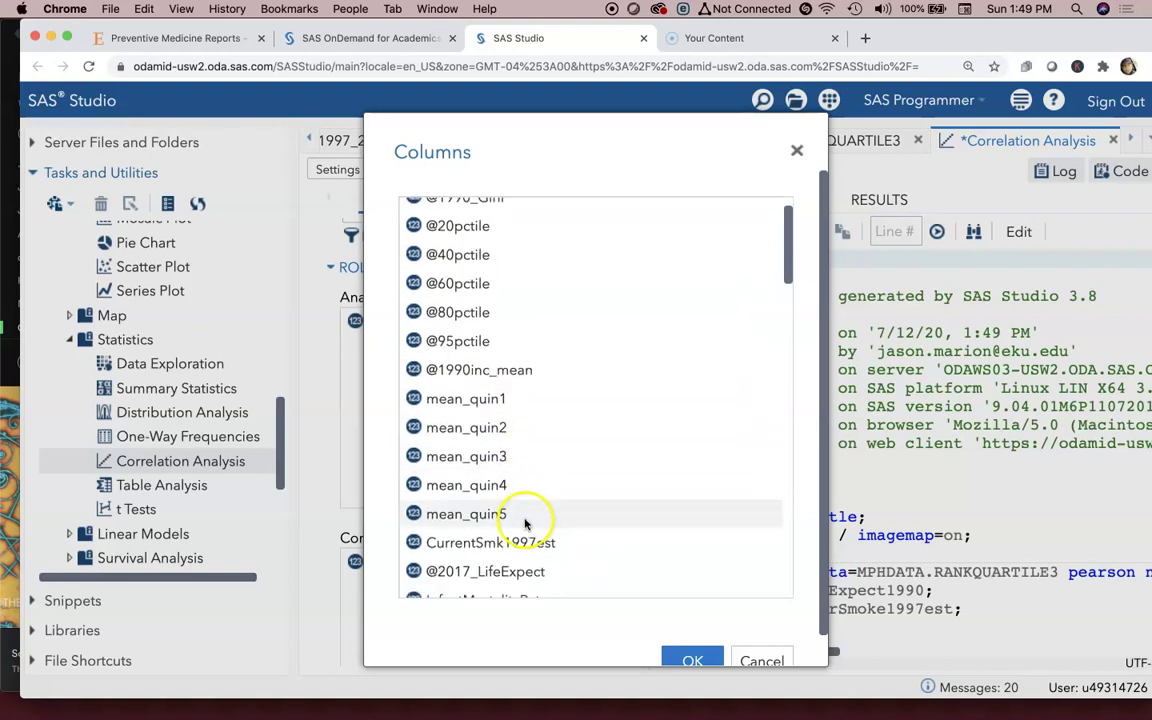
click(522, 433)
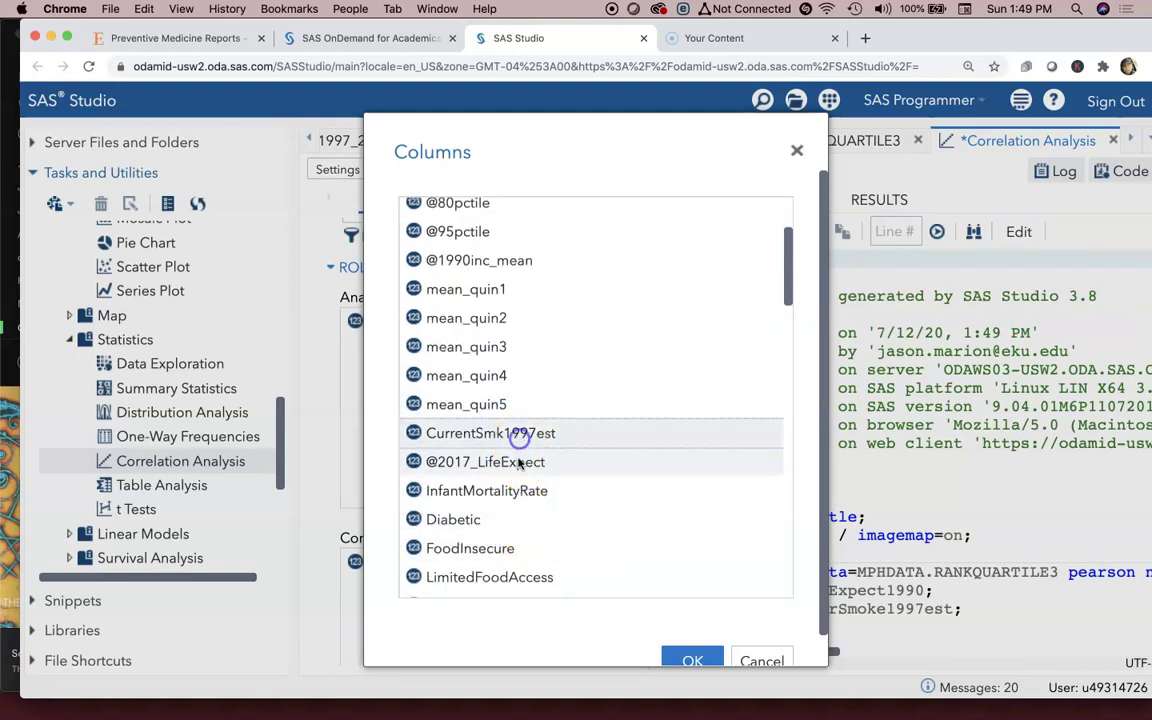
shift+click(460, 462)
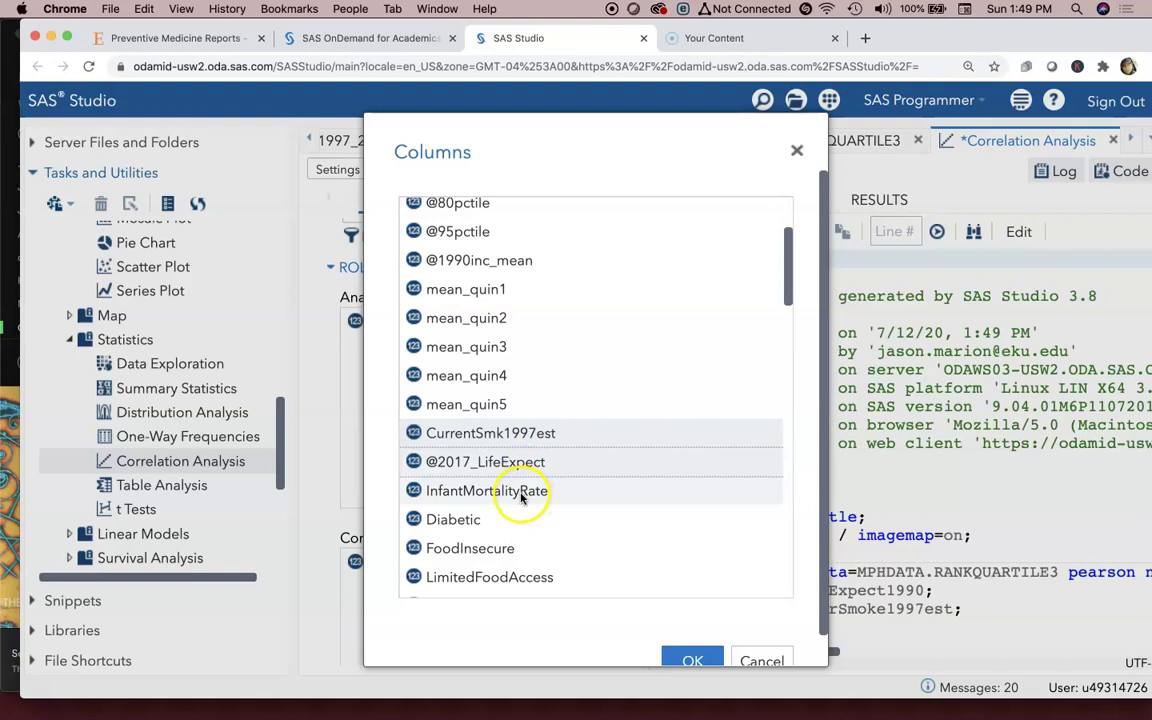
scroll(520, 495, up, 2)
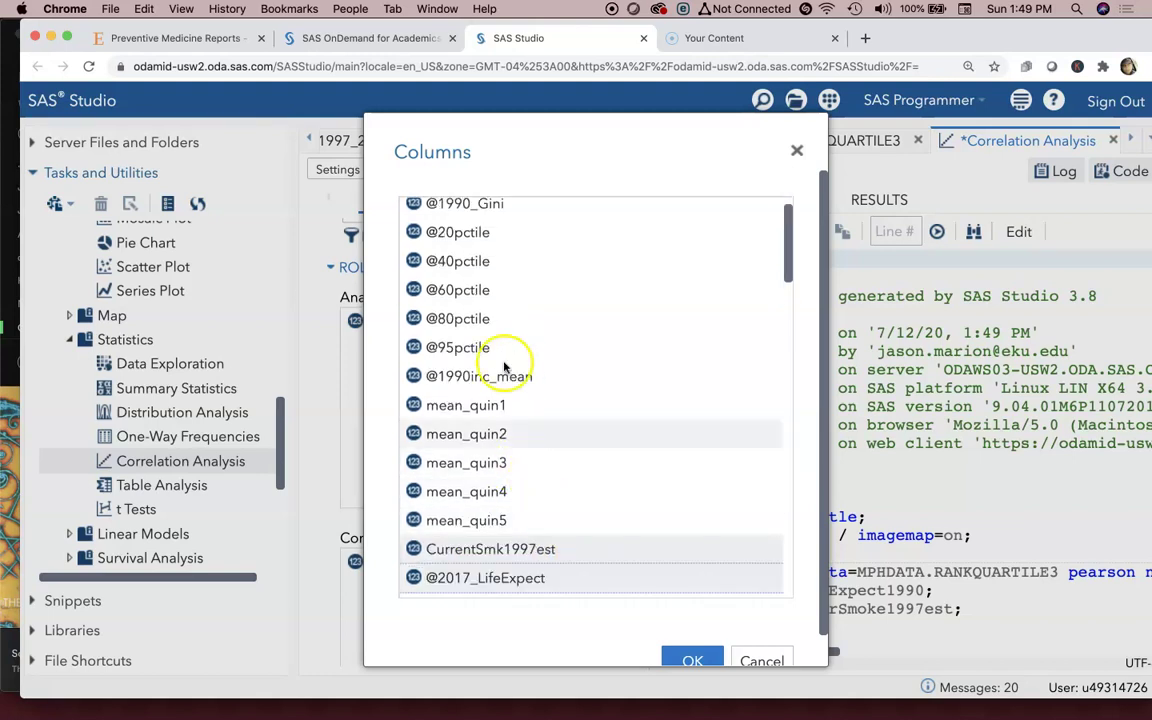
super+click(440, 204)
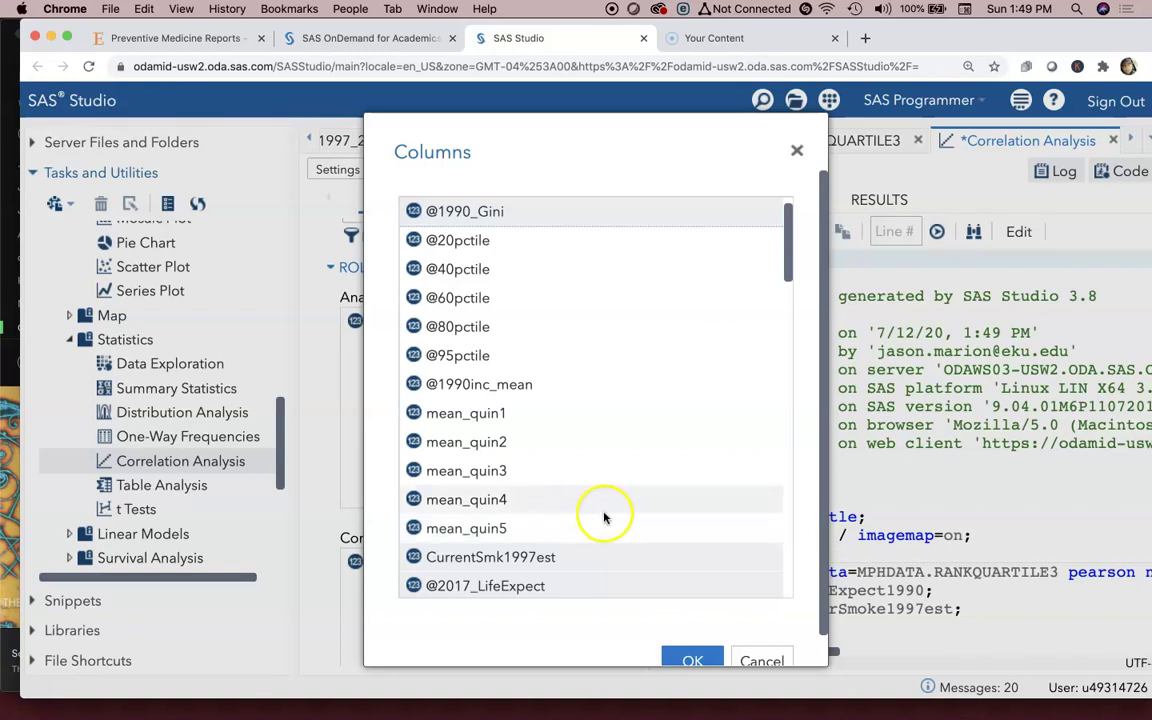
scroll(605, 518, down, 1)
scroll(694, 656, down, 1)
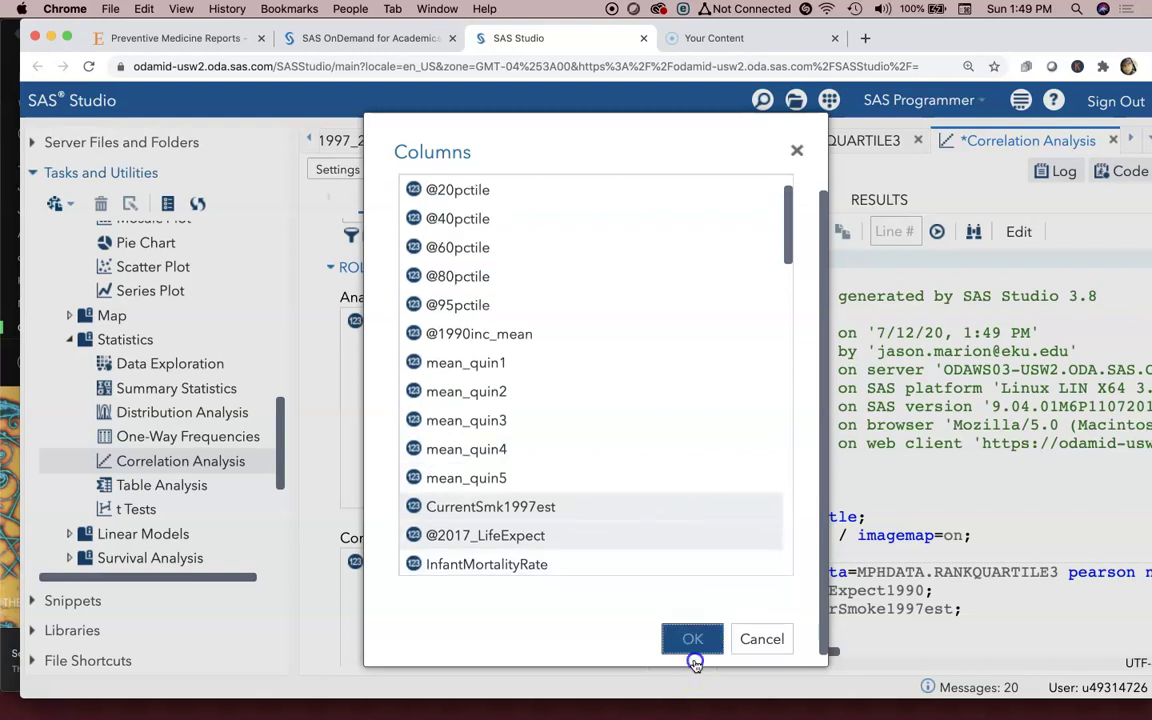
click(695, 643)
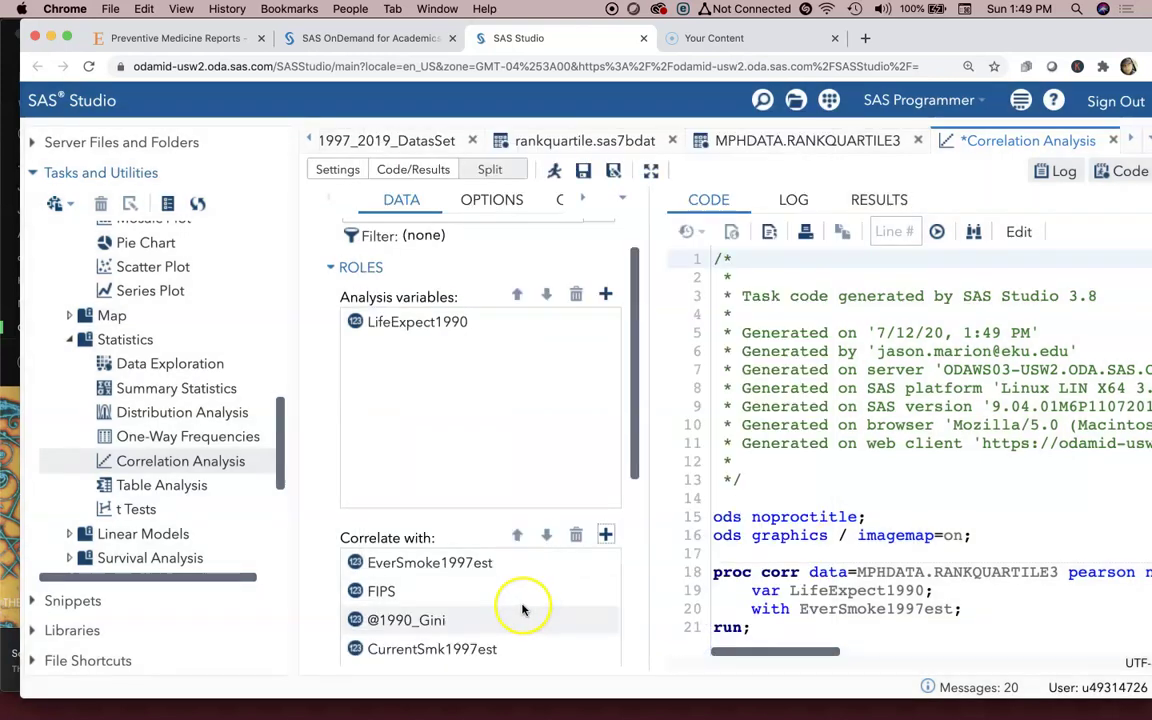
- Review the five Correlate with variables, then show the task's Options page
scroll(522, 607, down, 2)
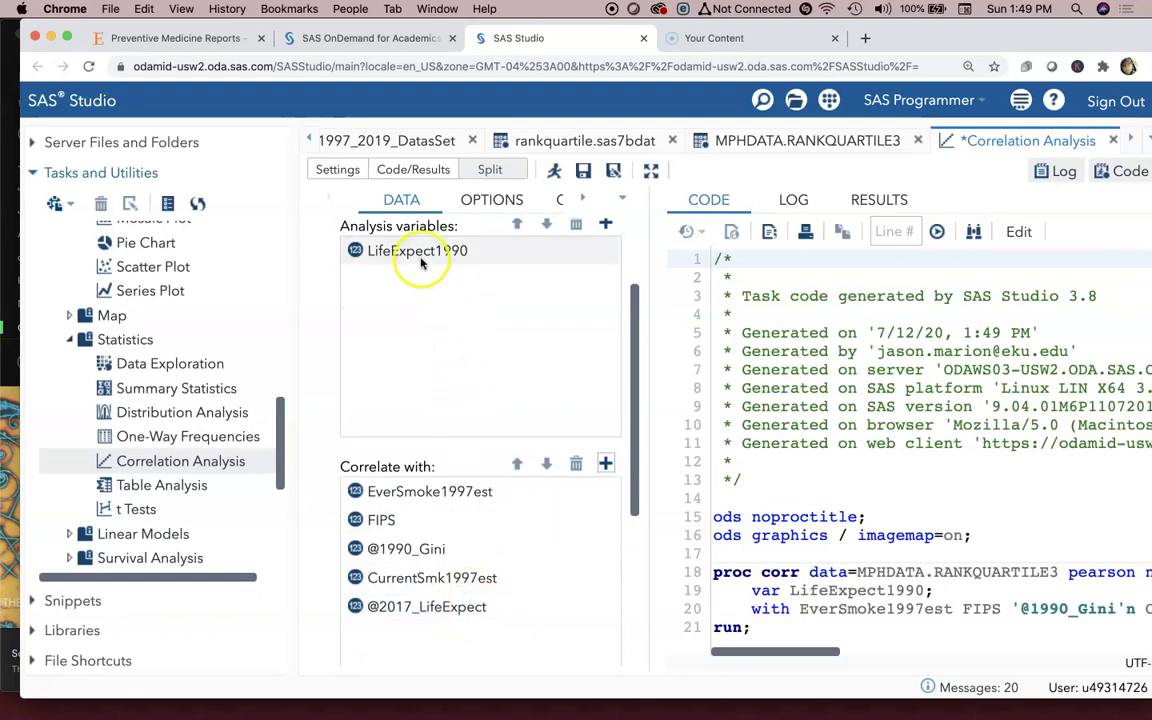
scroll(548, 453, down, 1)
scroll(527, 470, down, 3)
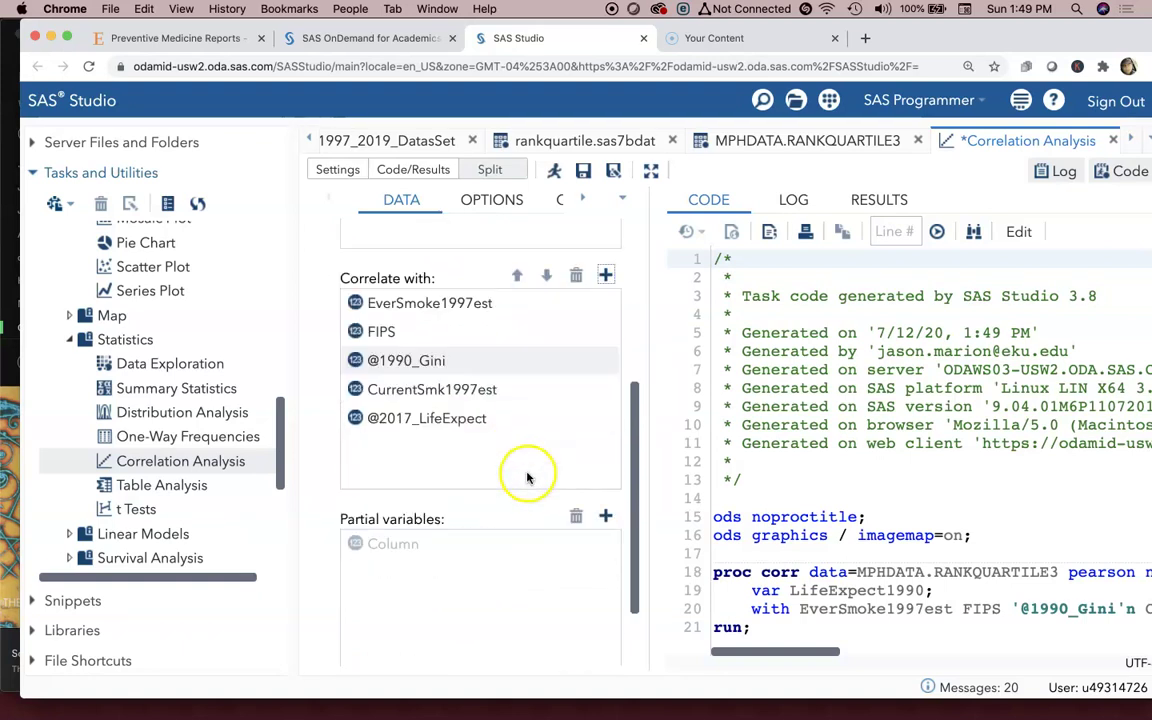
scroll(530, 490, down, 2)
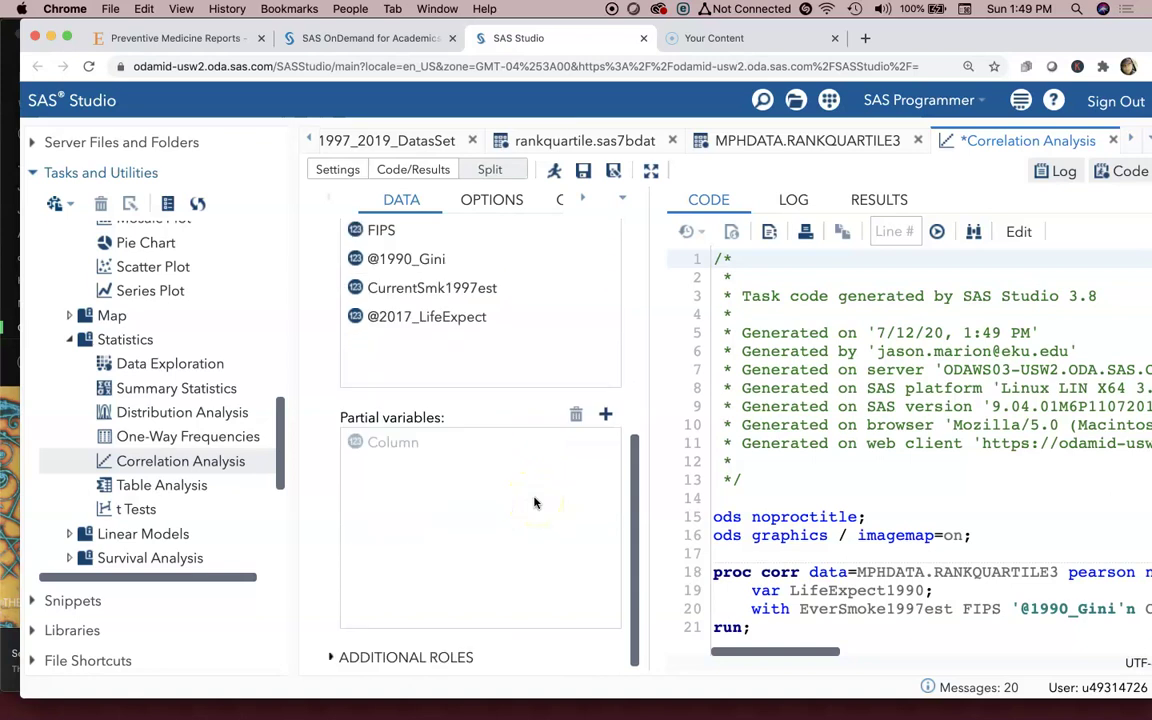
scroll(533, 502, up, 4)
scroll(535, 502, up, 4)
click(489, 200)
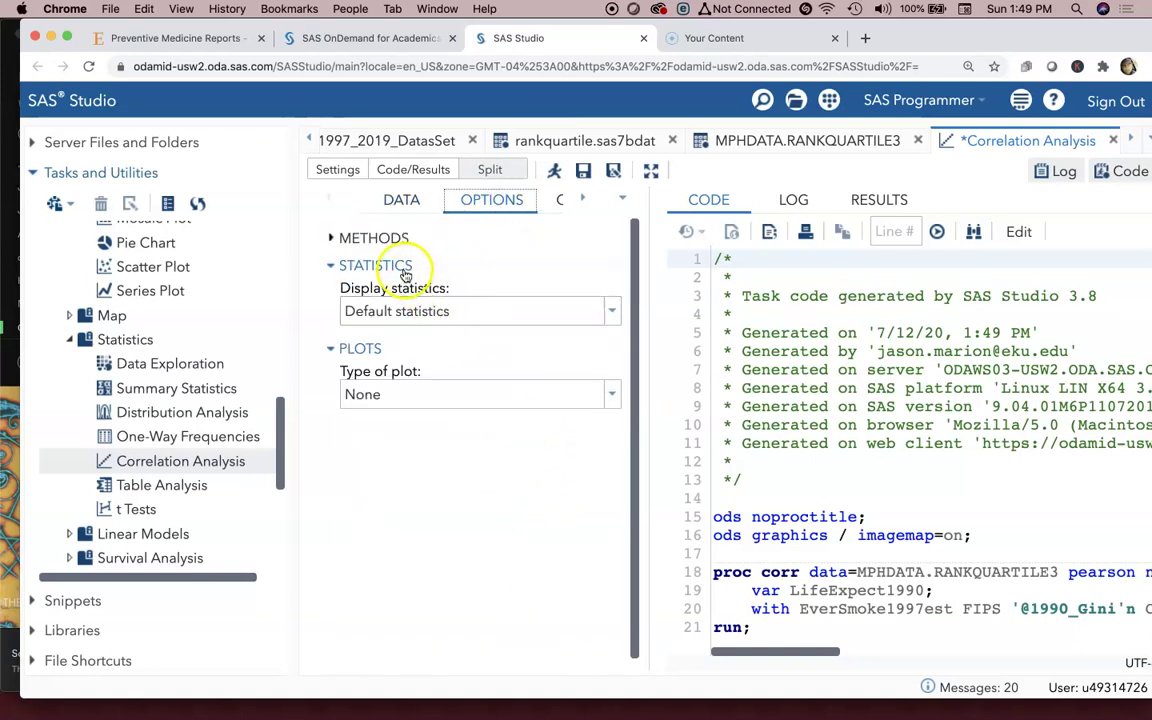
- Display Selected statistics and enable Spearman's rank-order correlation under Nonparametric Correlations
click(494, 311)
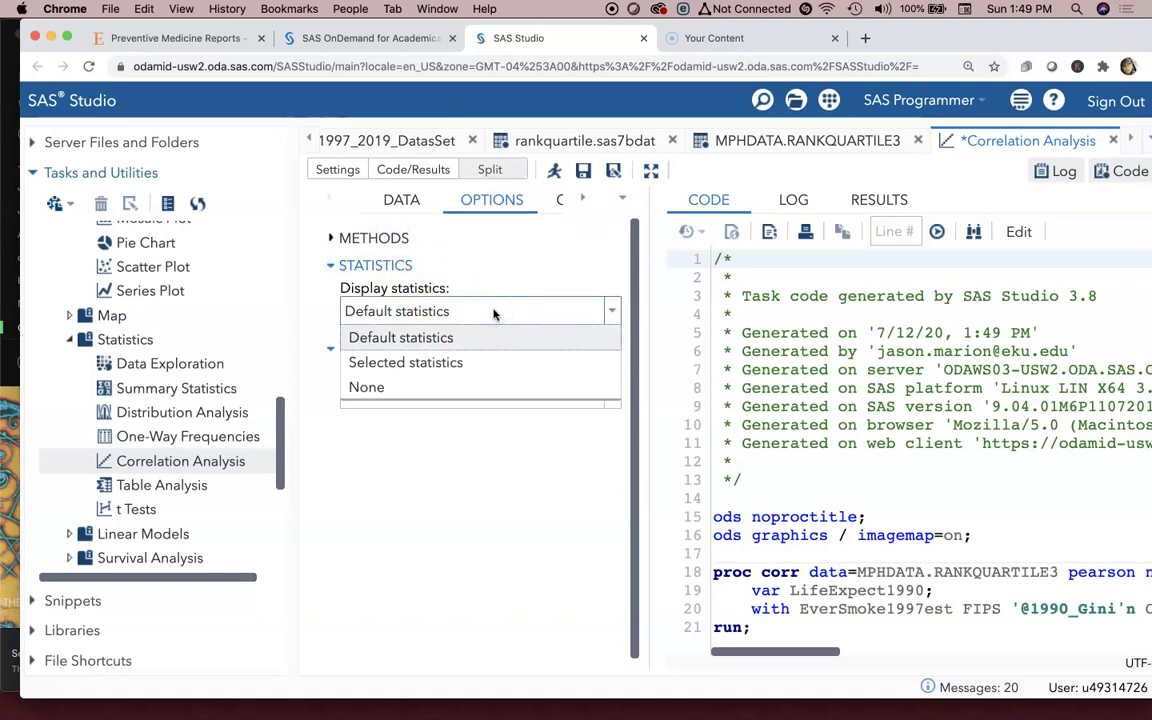
click(469, 363)
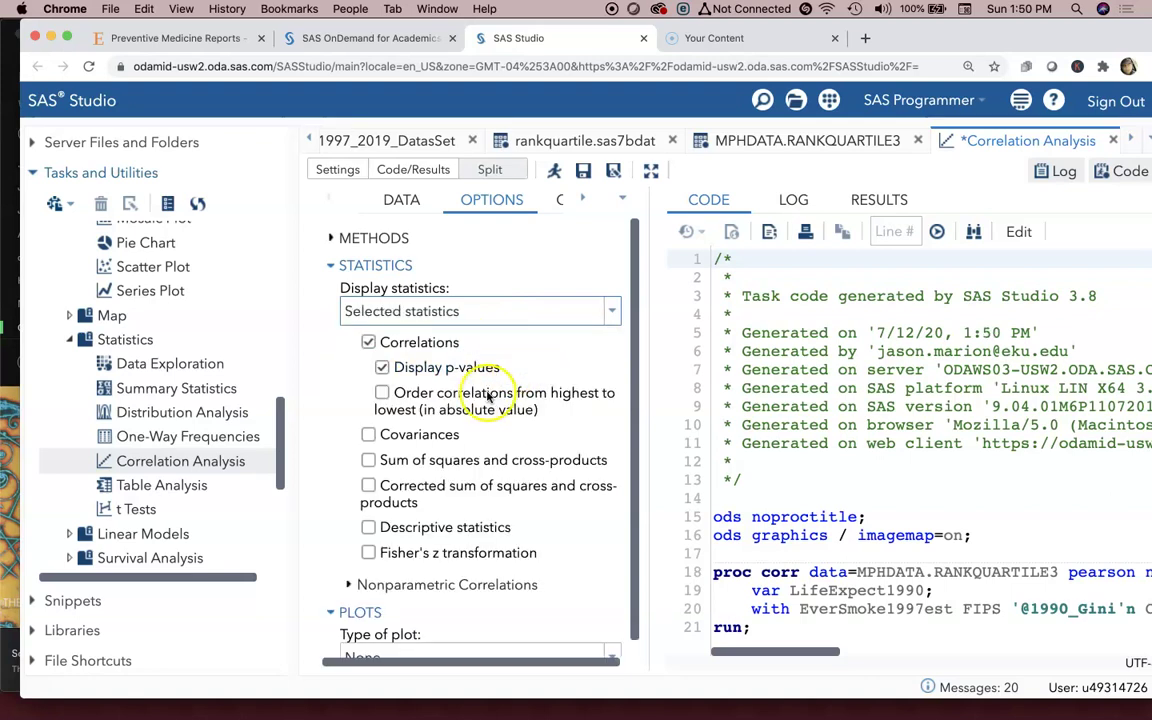
scroll(482, 415, down, 1)
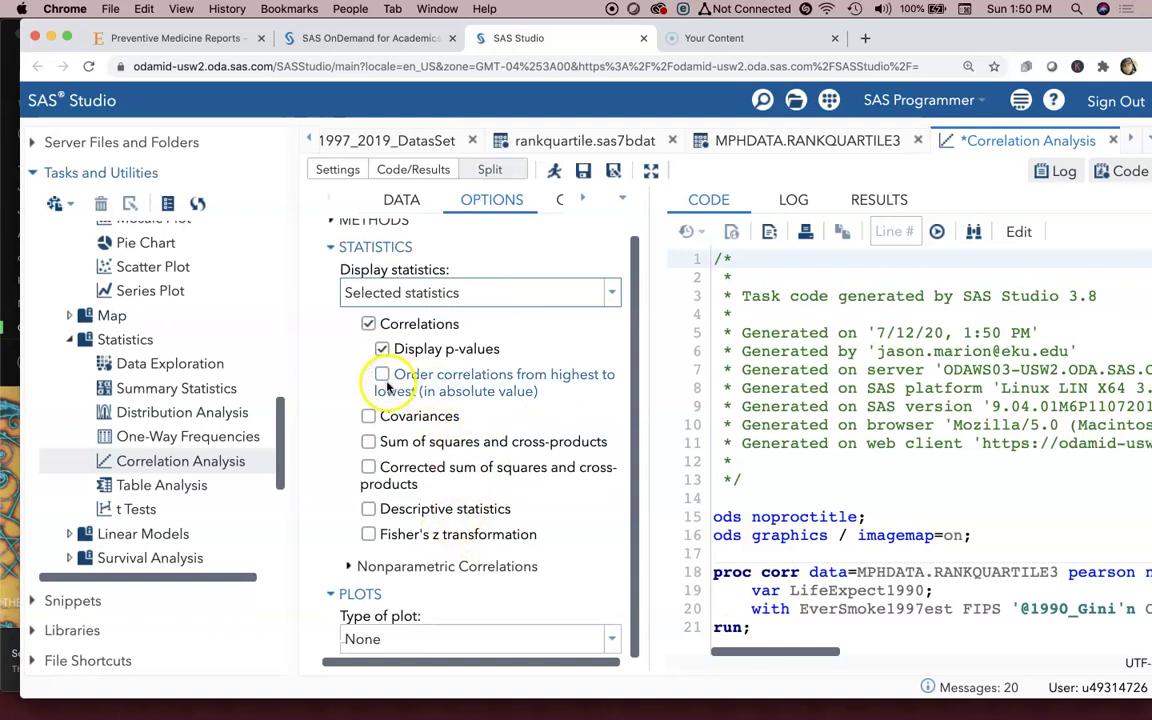
click(424, 566)
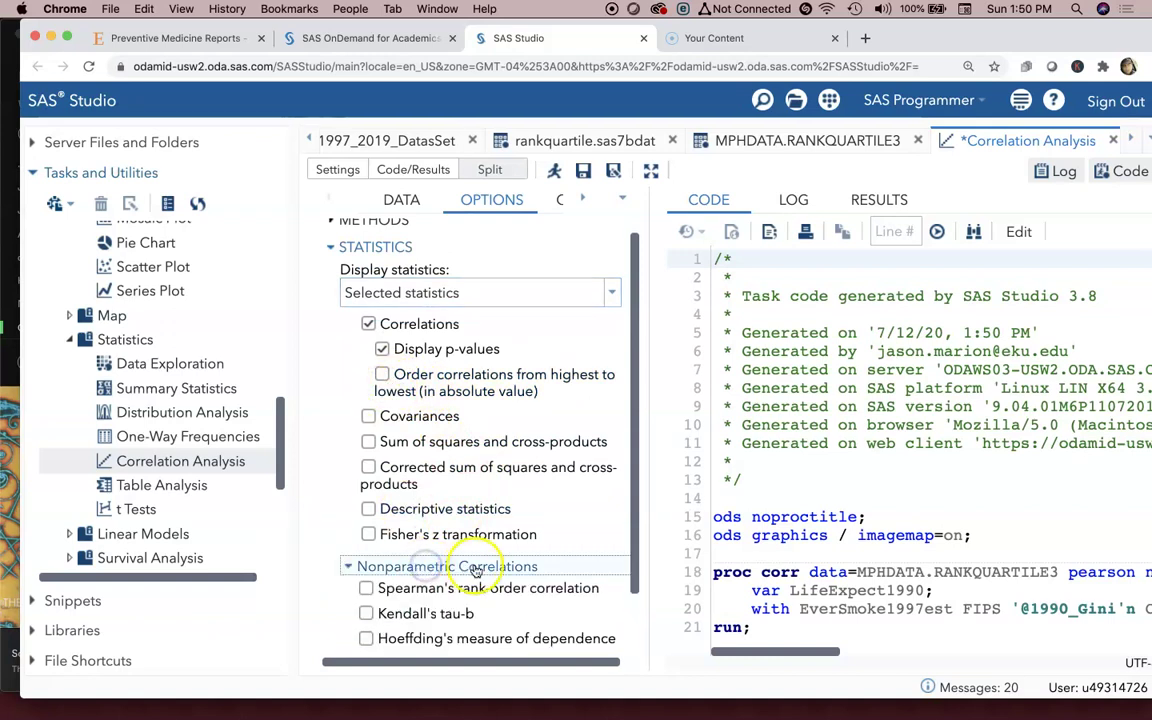
scroll(476, 568, down, 1)
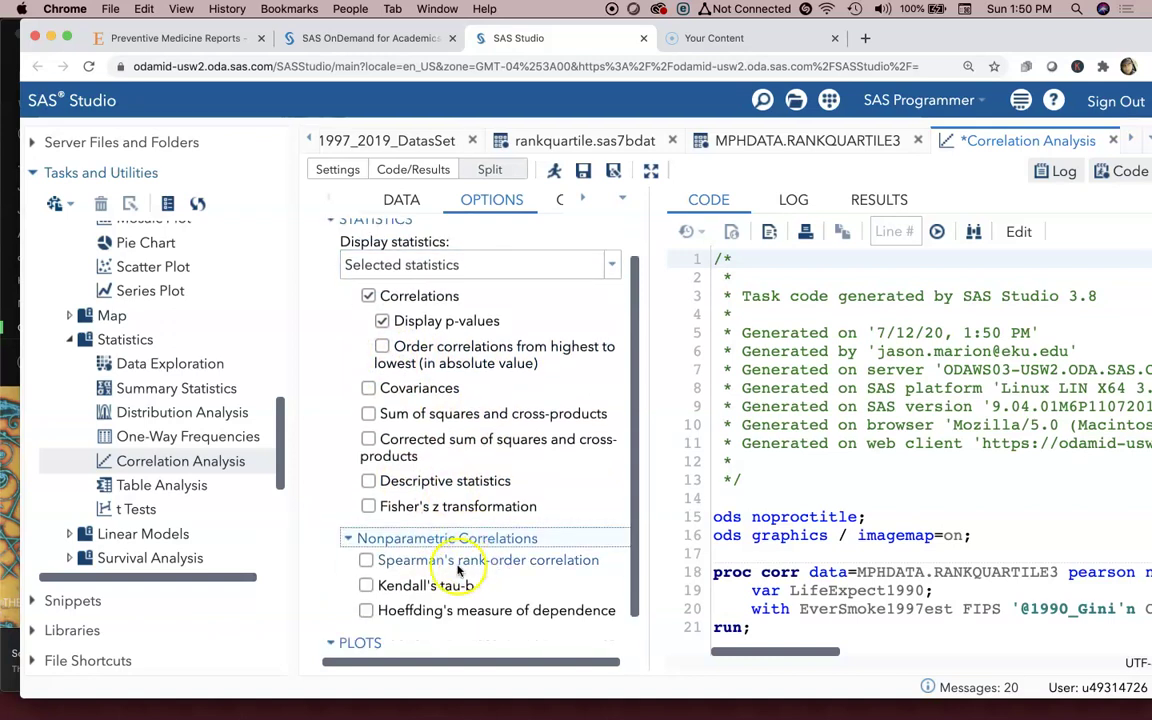
click(367, 562)
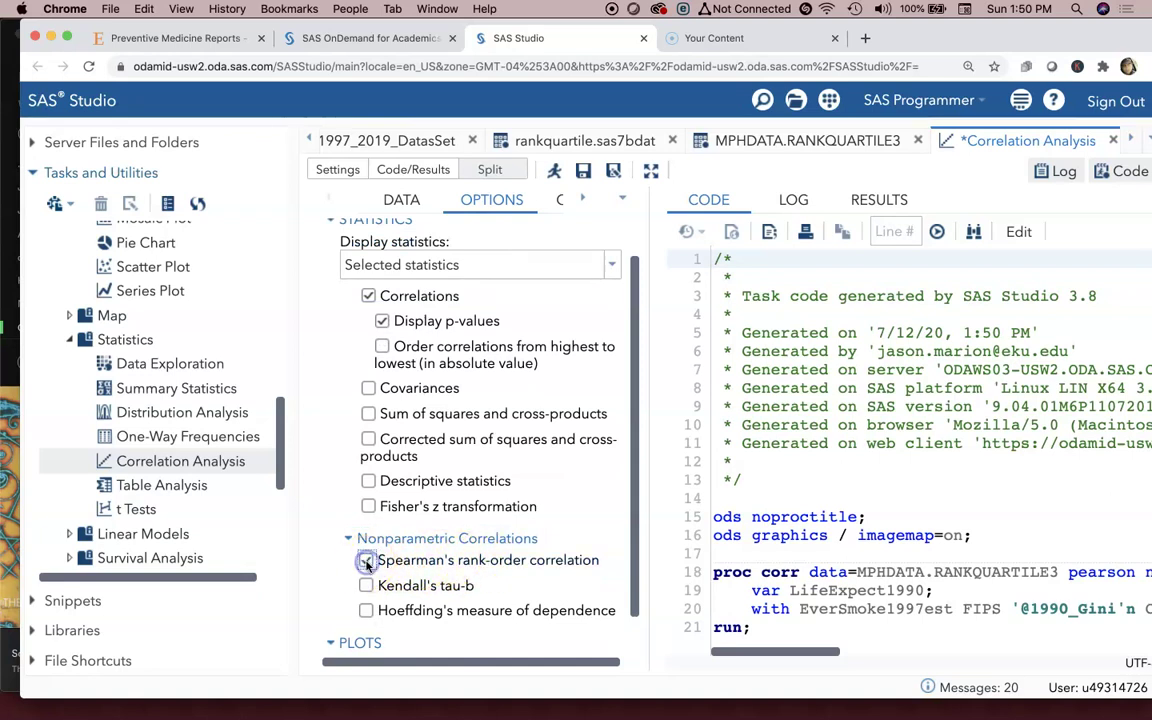
scroll(520, 530, down, 2)
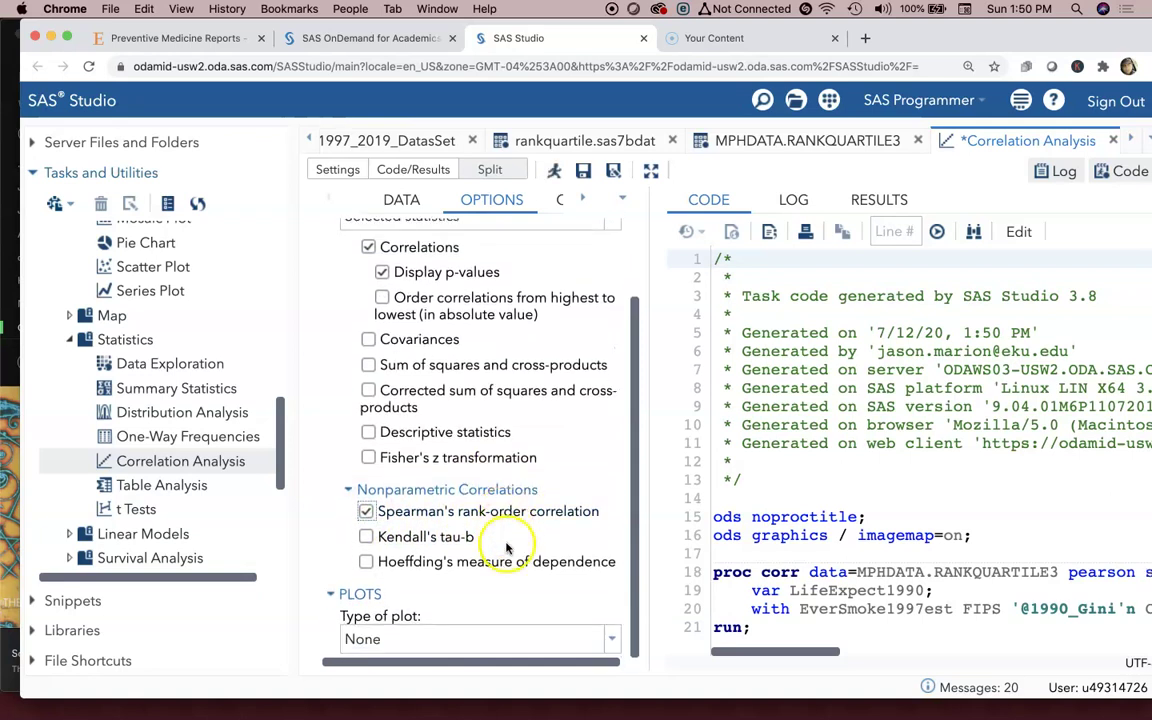
- Set the plot type to Matrix of scatter plots and run the analysis
click(436, 640)
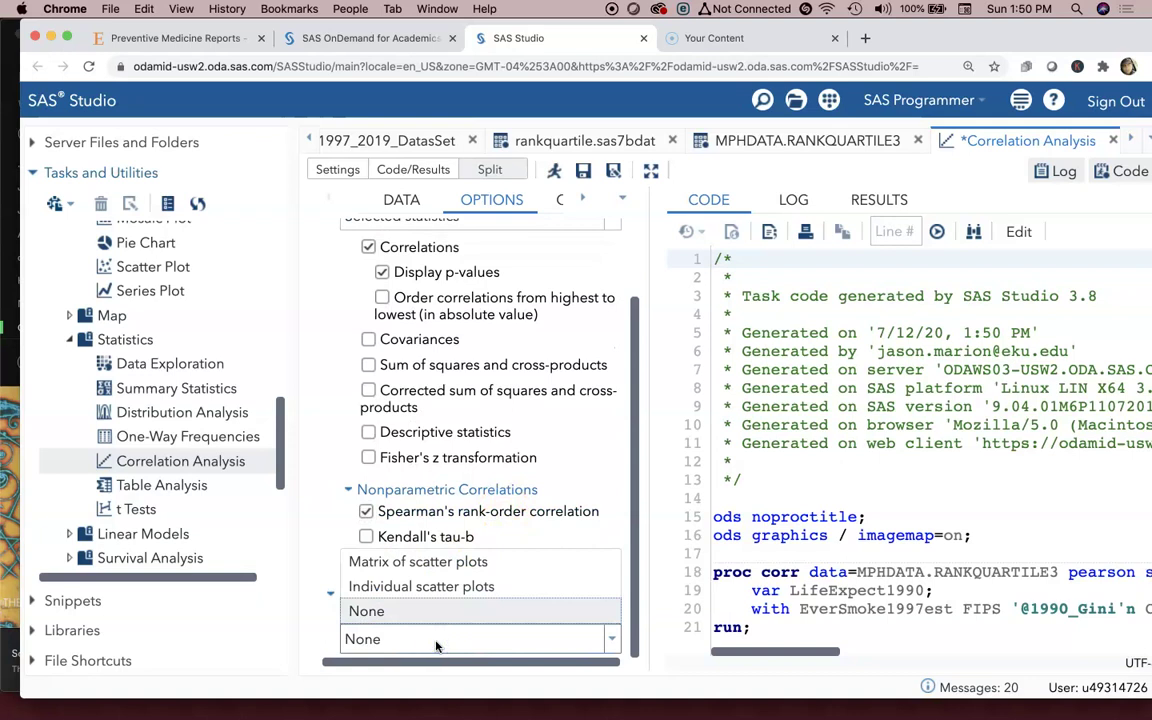
click(384, 549)
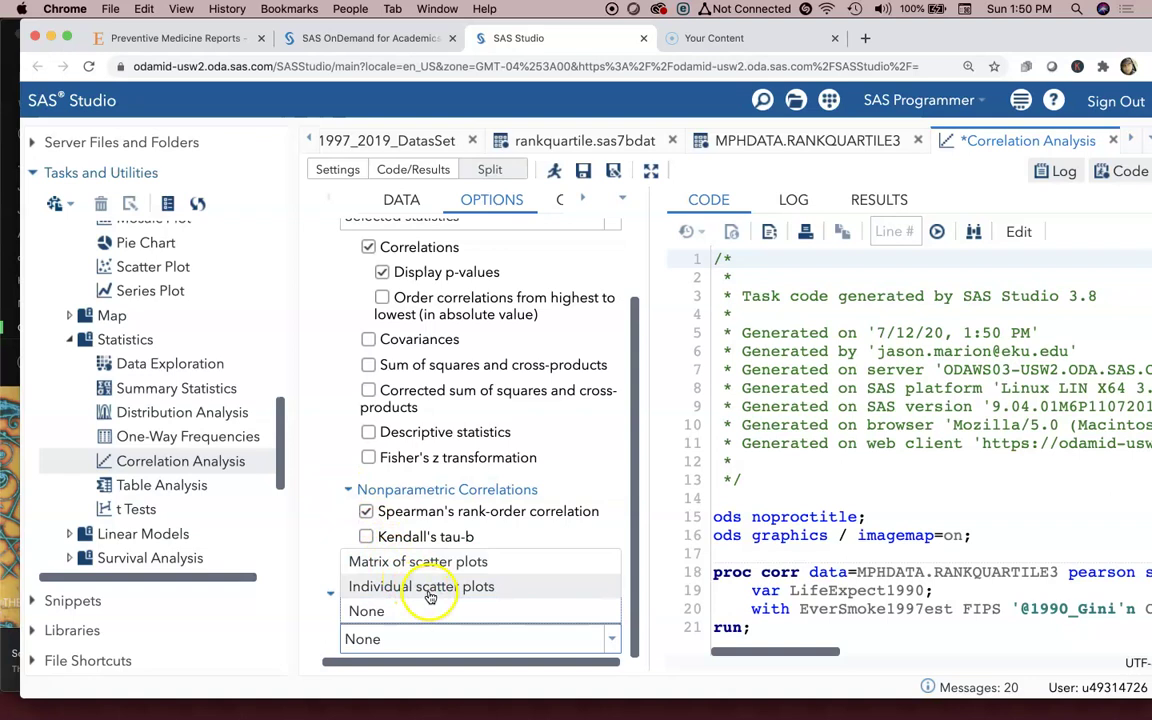
click(428, 563)
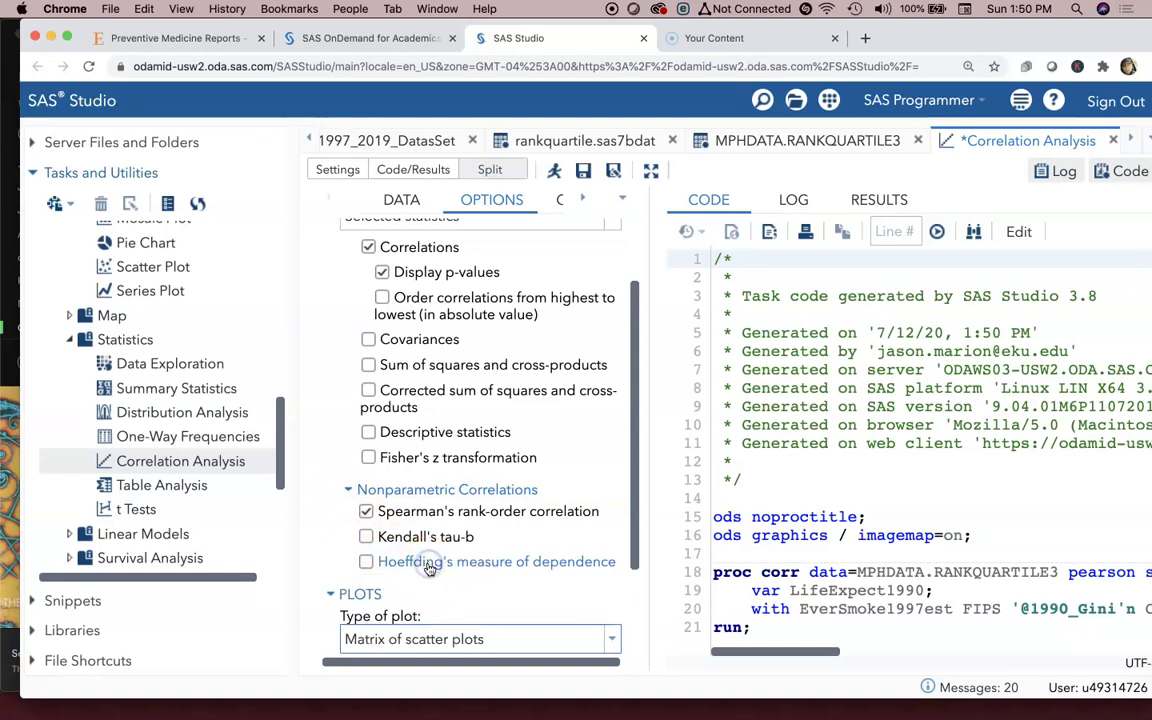
click(538, 630)
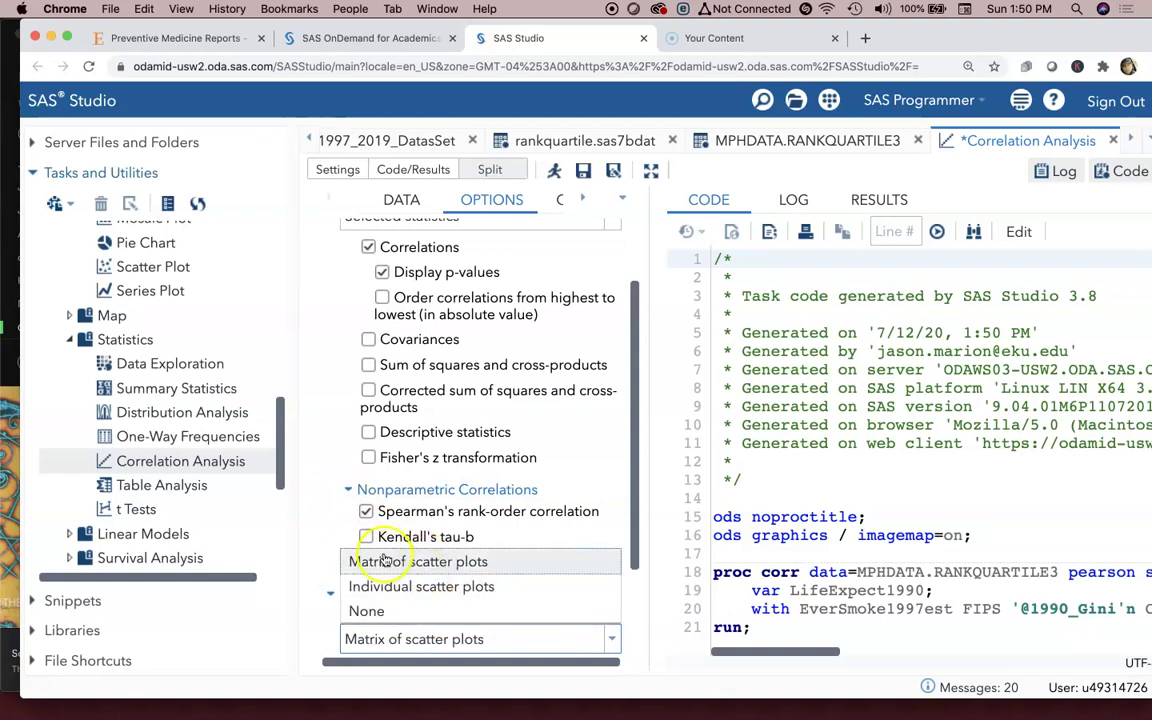
click(340, 508)
scroll(505, 475, up, 2)
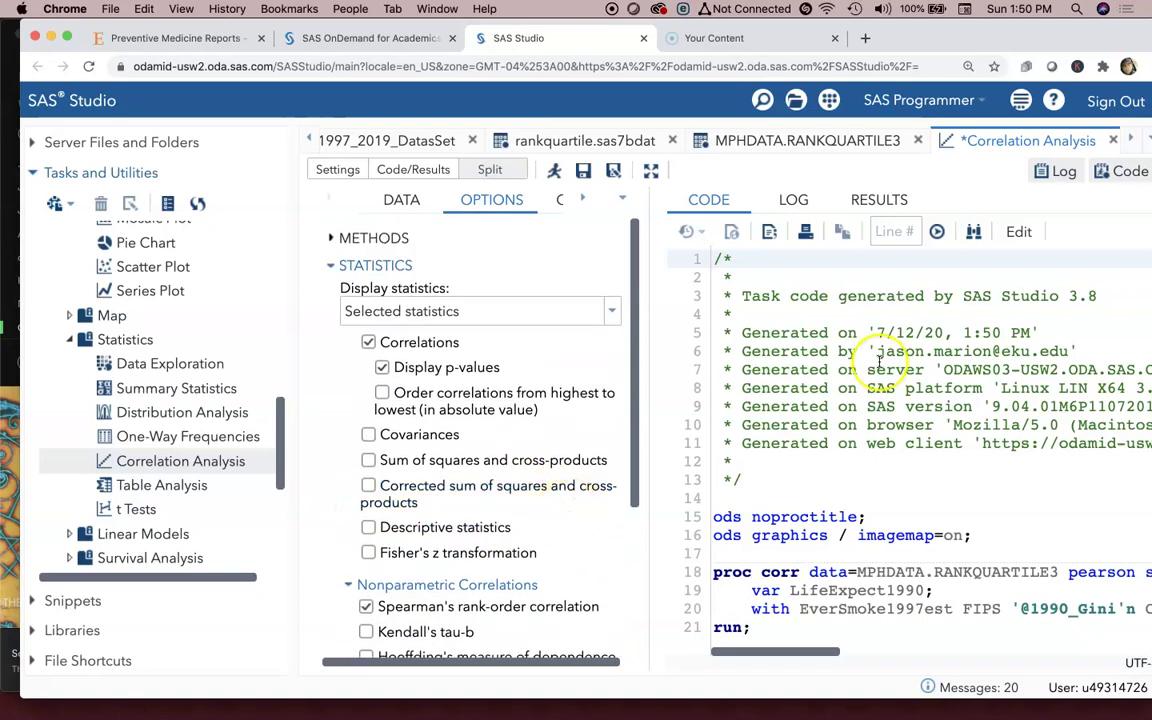
click(554, 170)
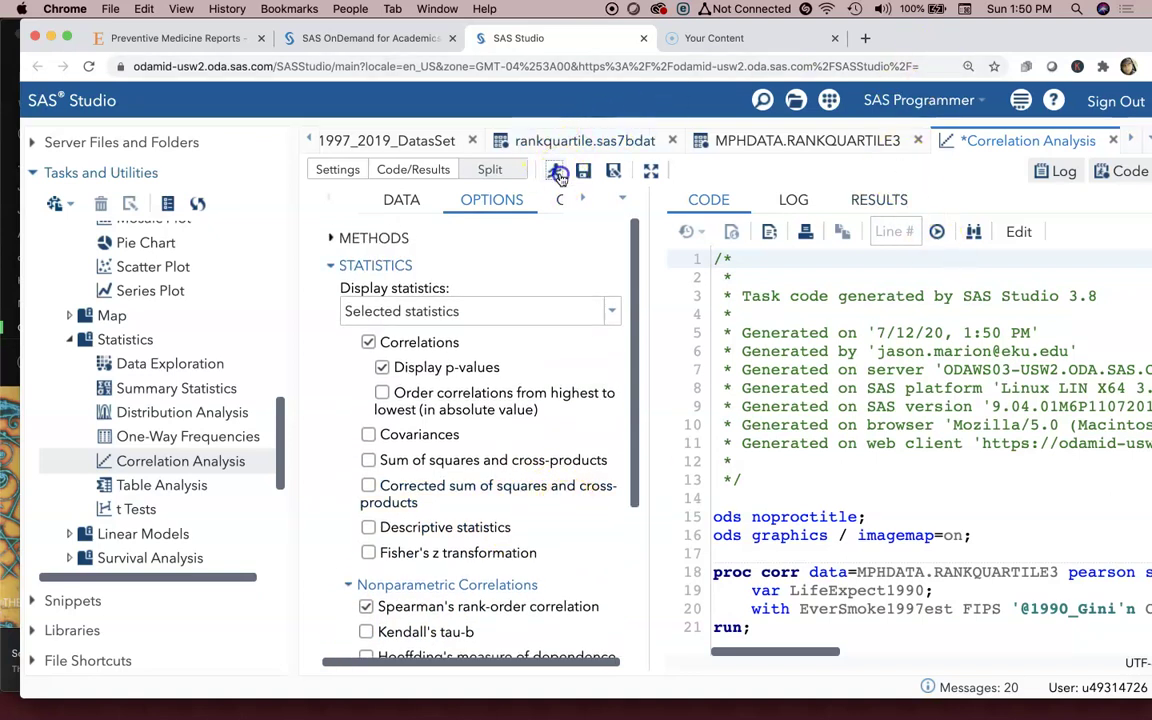
- Move and enlarge the browser window to see the correlation results
drag(943, 48, 795, 33)
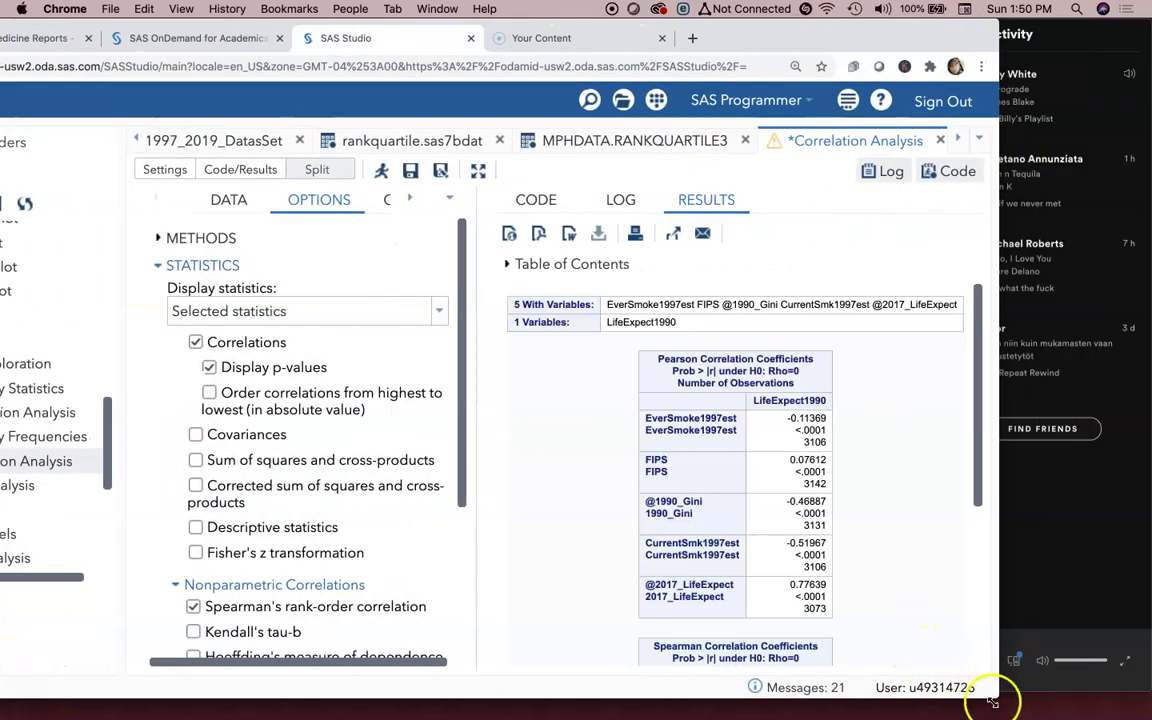
drag(993, 697, 1148, 679)
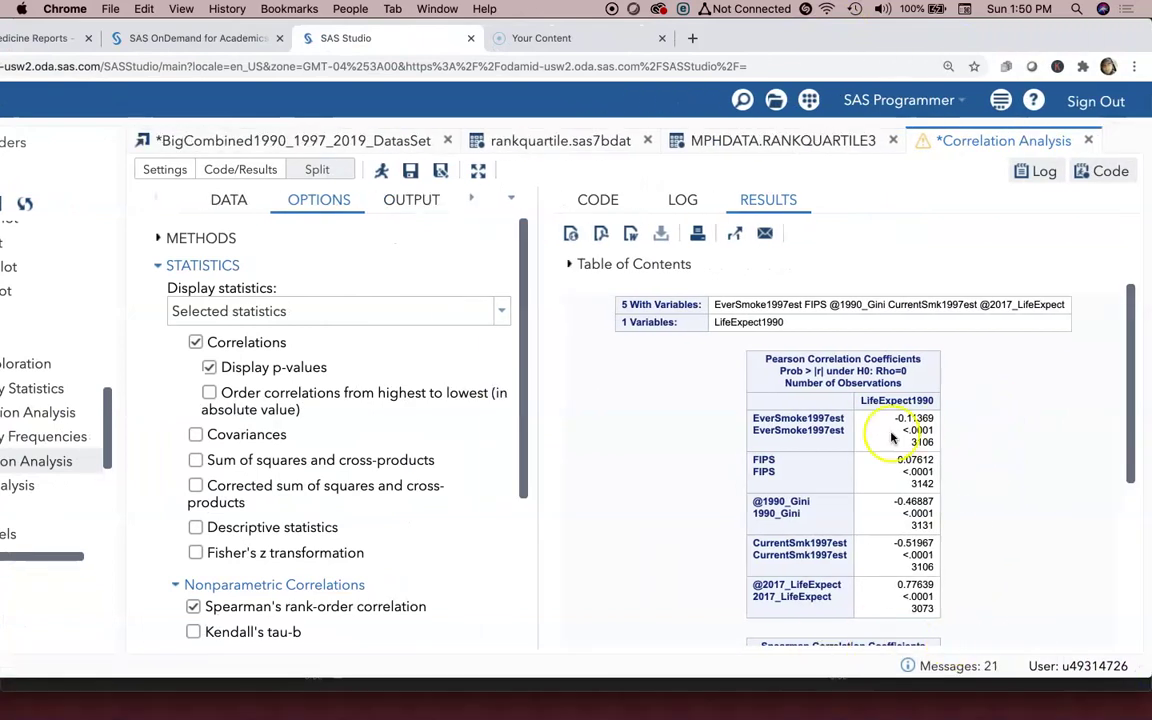
click(930, 9)
click(818, 21)
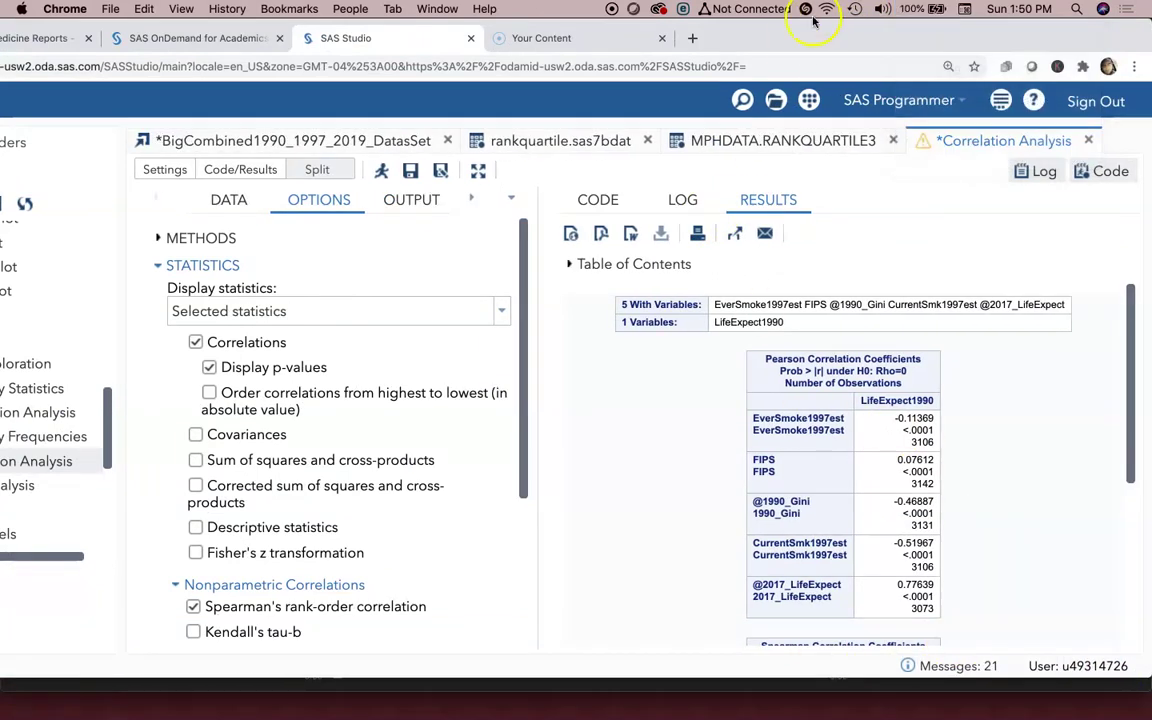
drag(786, 28, 620, 30)
drag(977, 674, 1105, 712)
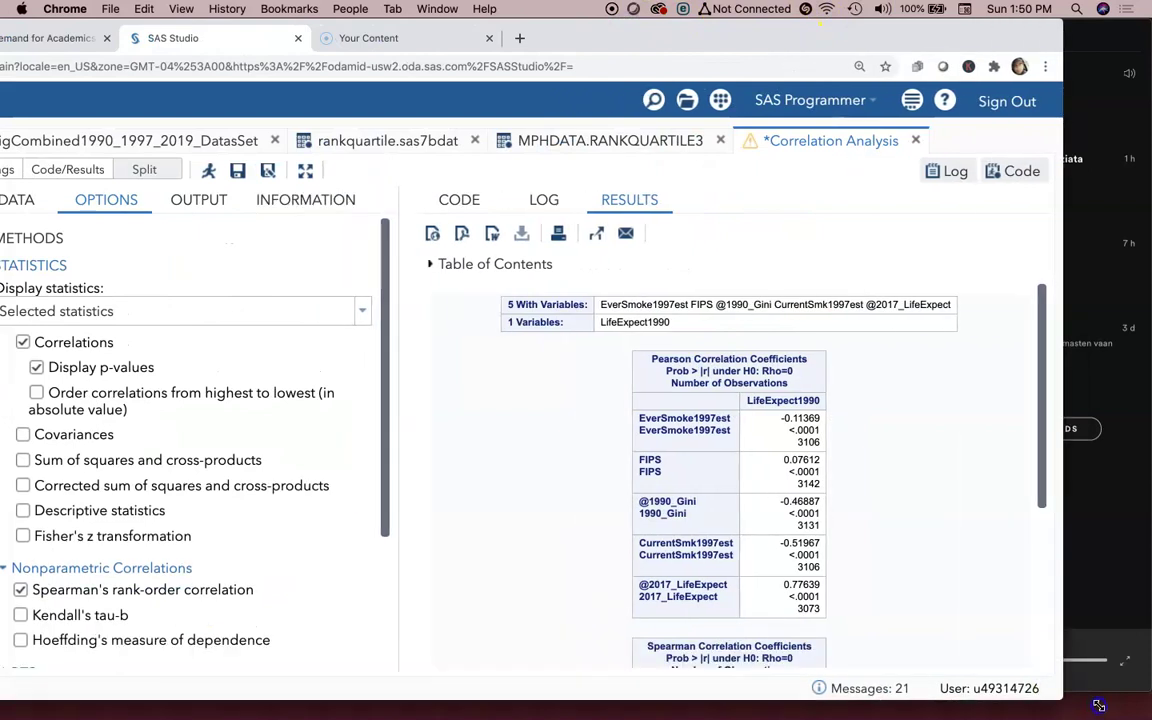
scroll(1045, 550, down, 3)
scroll(1029, 560, up, 3)
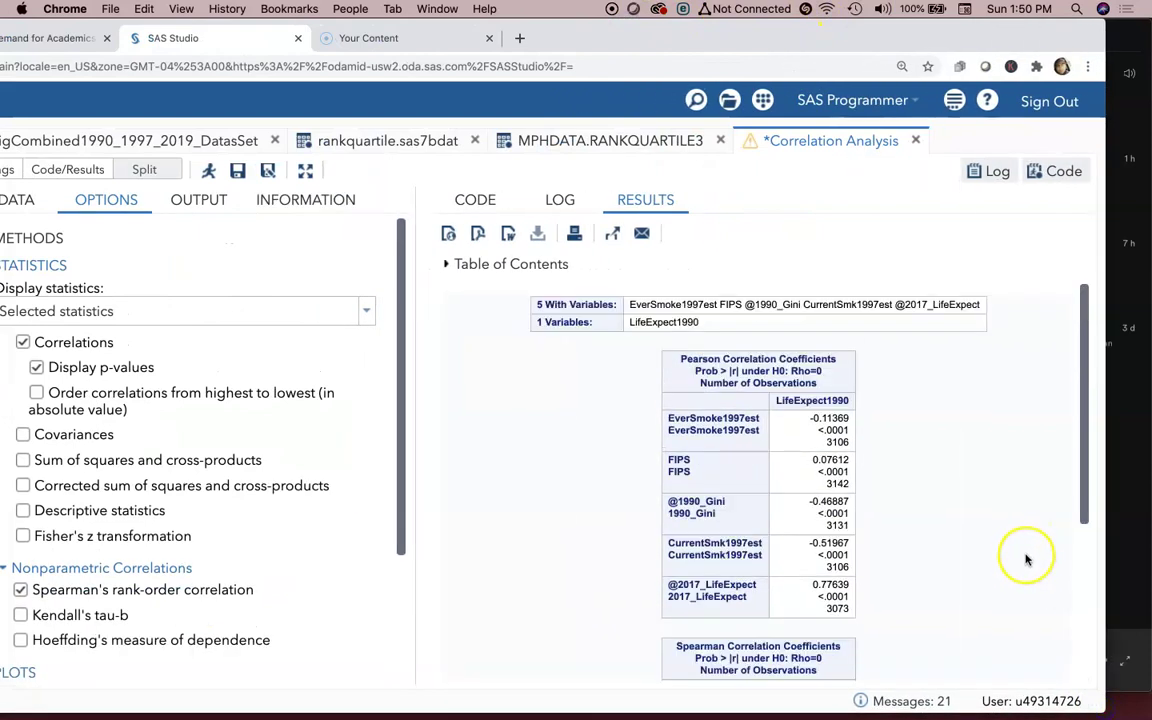
- Zoom the page to 175% to read the Pearson correlation table
key(super+equal)
key(super+equal)
scroll(946, 530, down, 1)
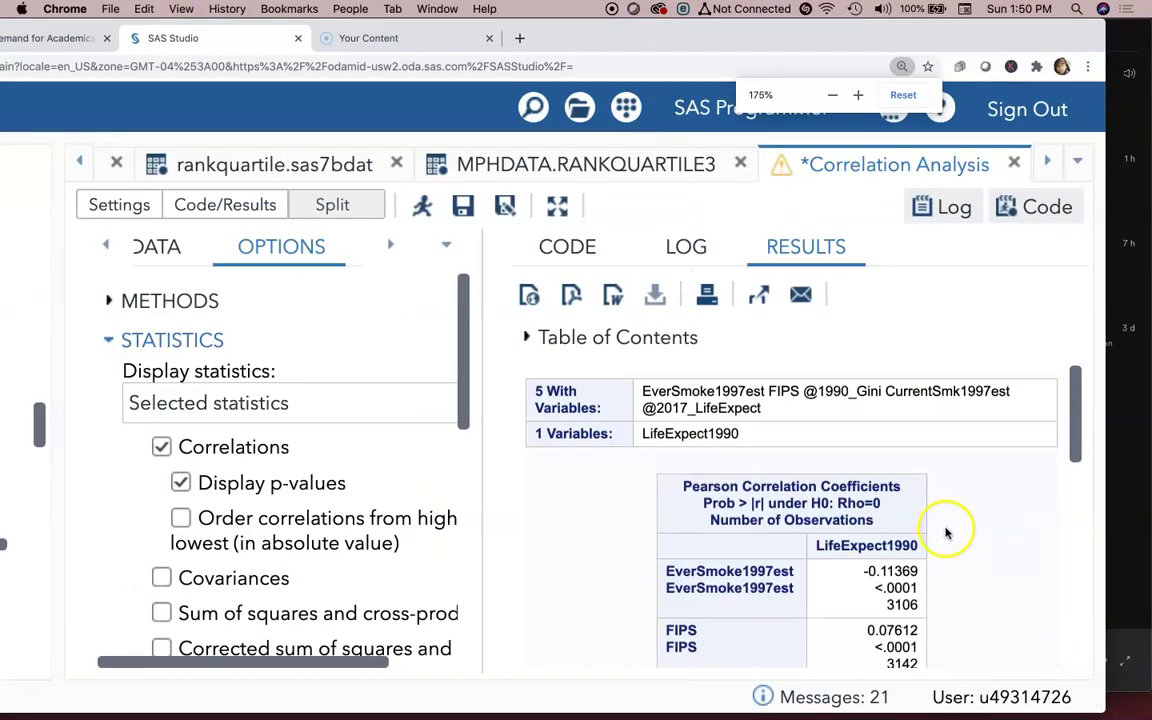
scroll(946, 528, up, 1)
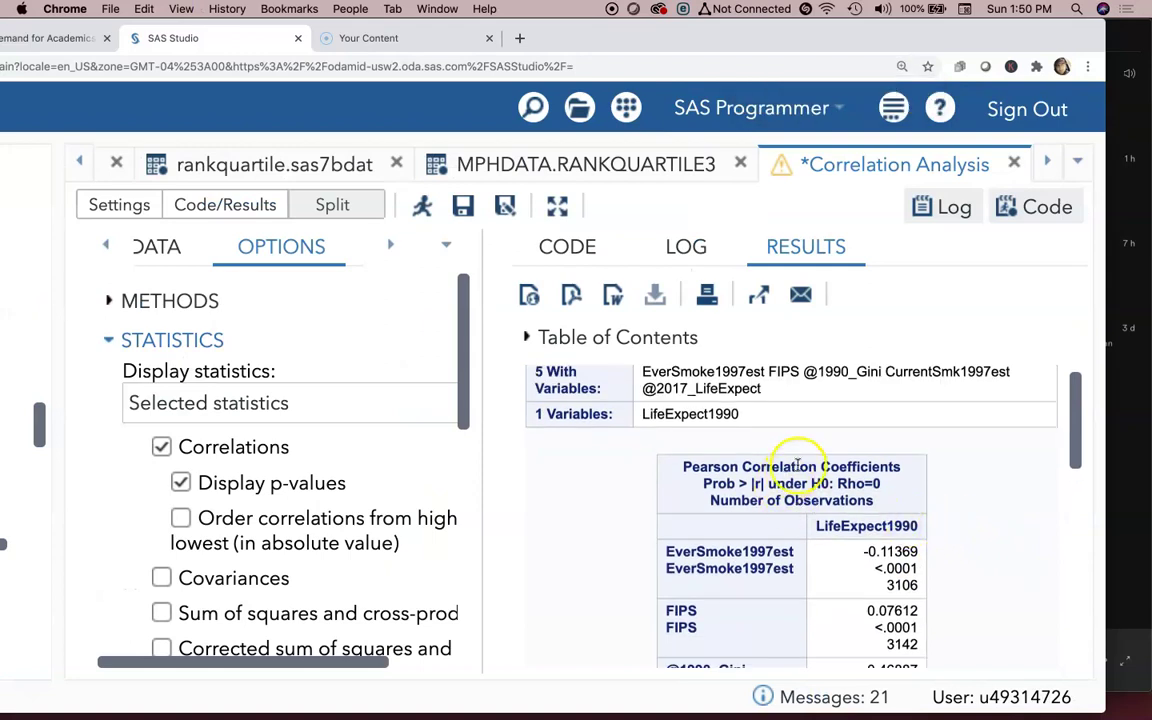
scroll(815, 497, down, 1)
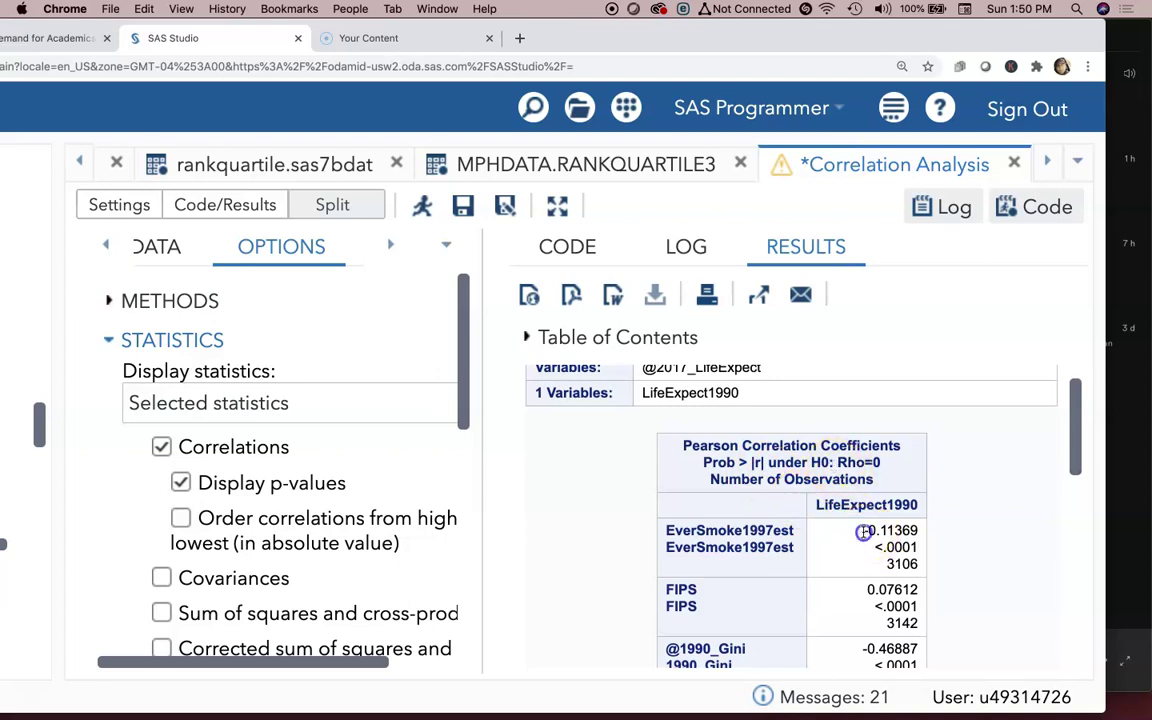
drag(862, 533, 916, 530)
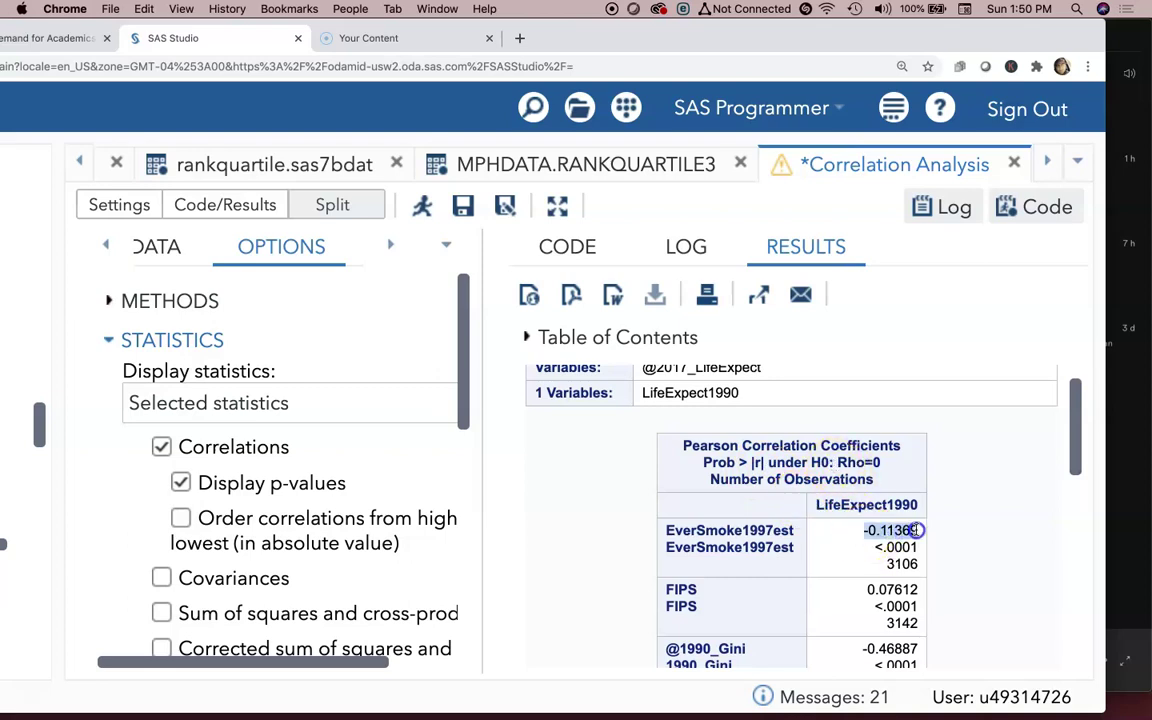
click(857, 546)
scroll(862, 546, down, 1)
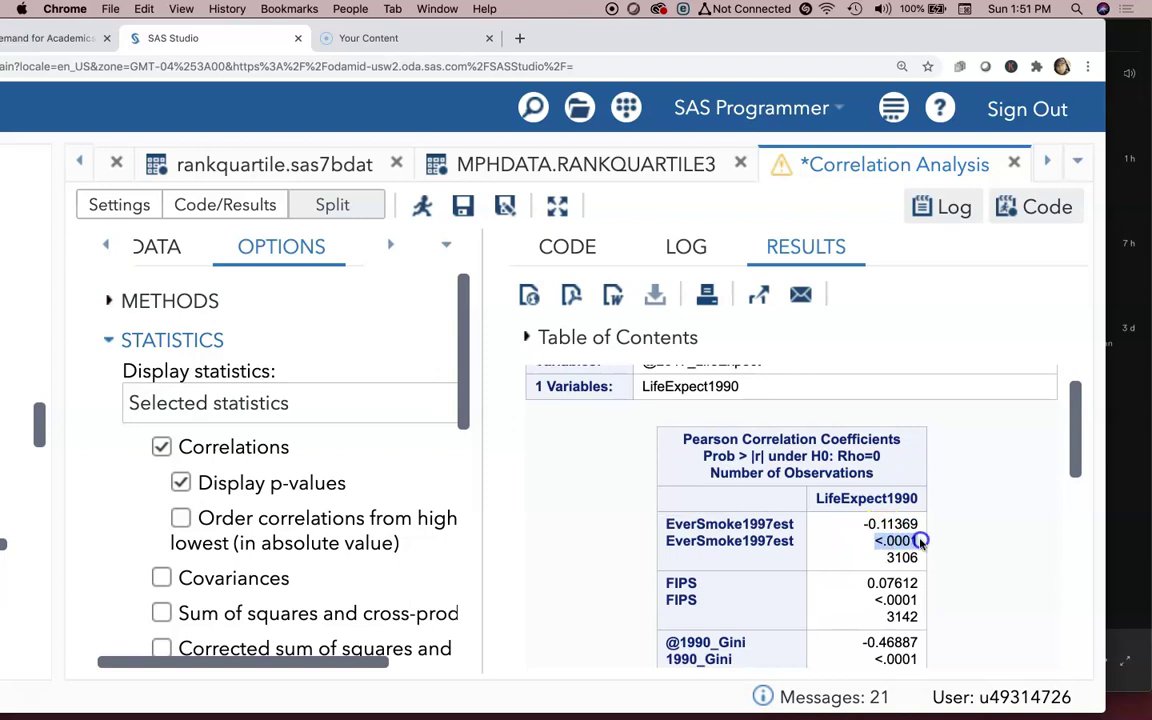
drag(876, 526, 914, 524)
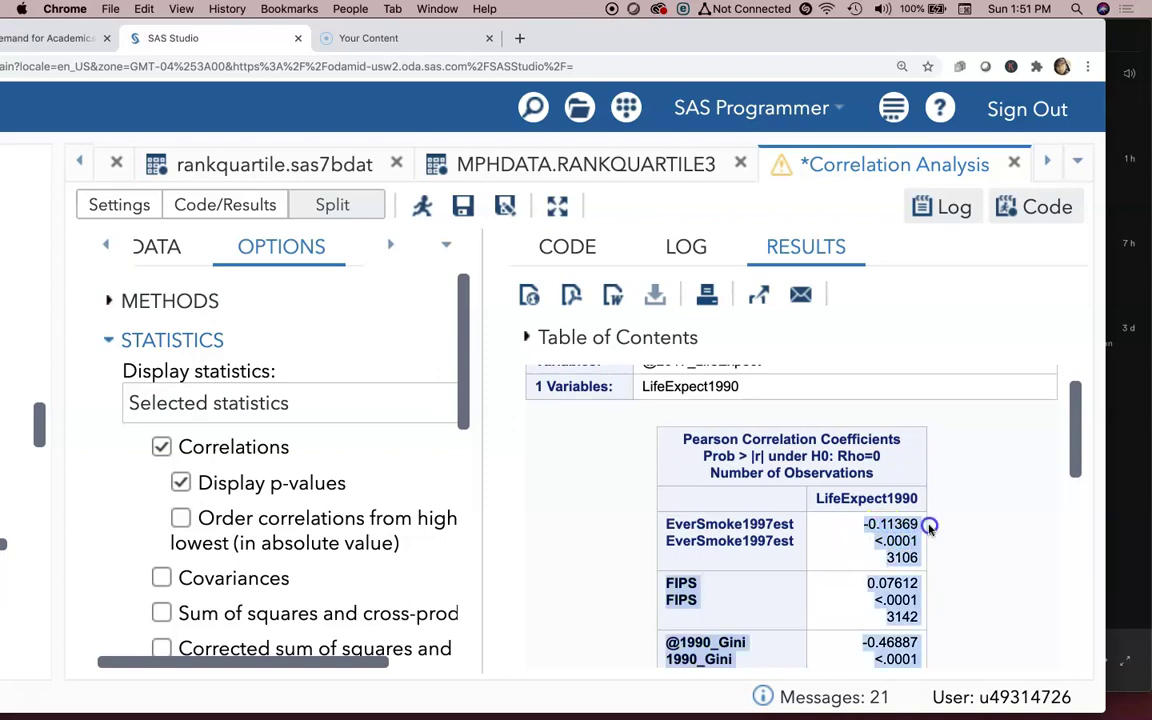
scroll(911, 536, down, 1)
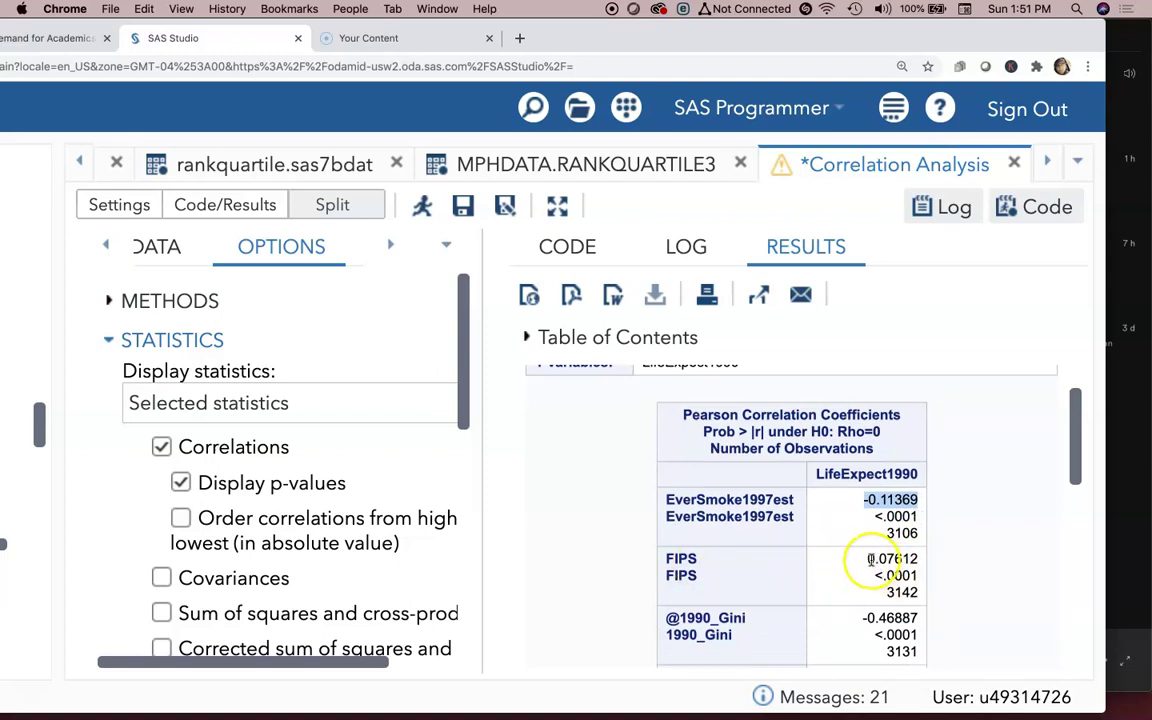
drag(864, 559, 921, 562)
scroll(886, 560, down, 1)
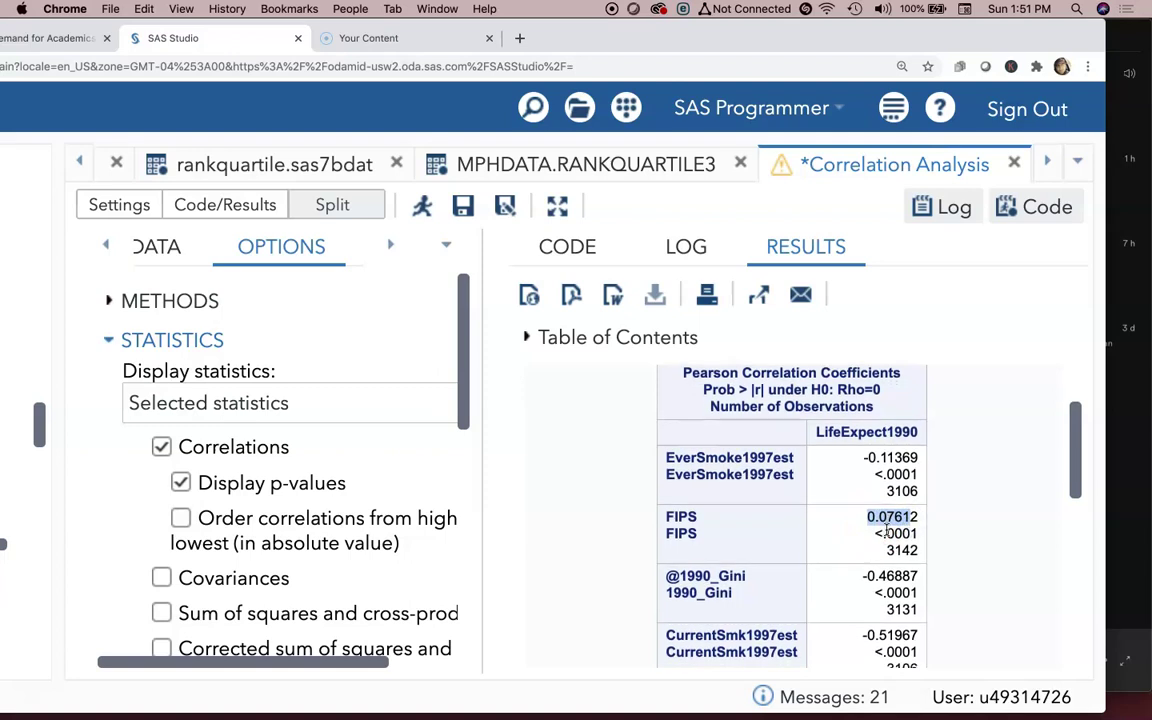
scroll(890, 528, down, 2)
scroll(888, 530, down, 2)
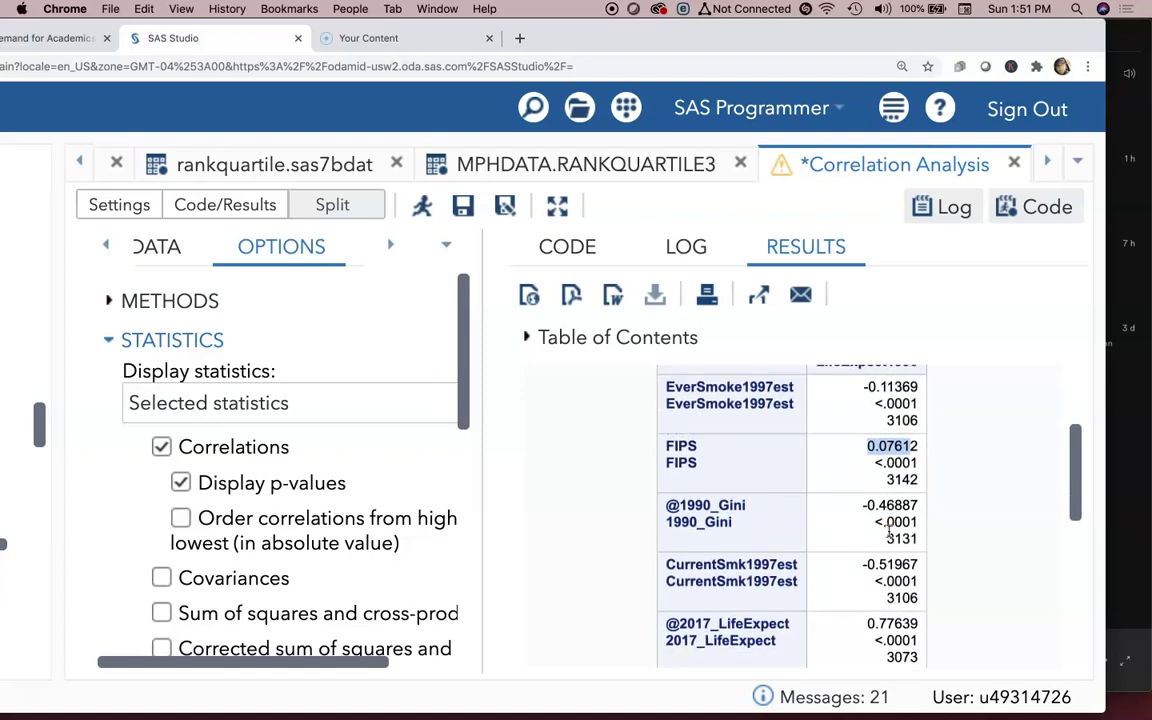
click(878, 507)
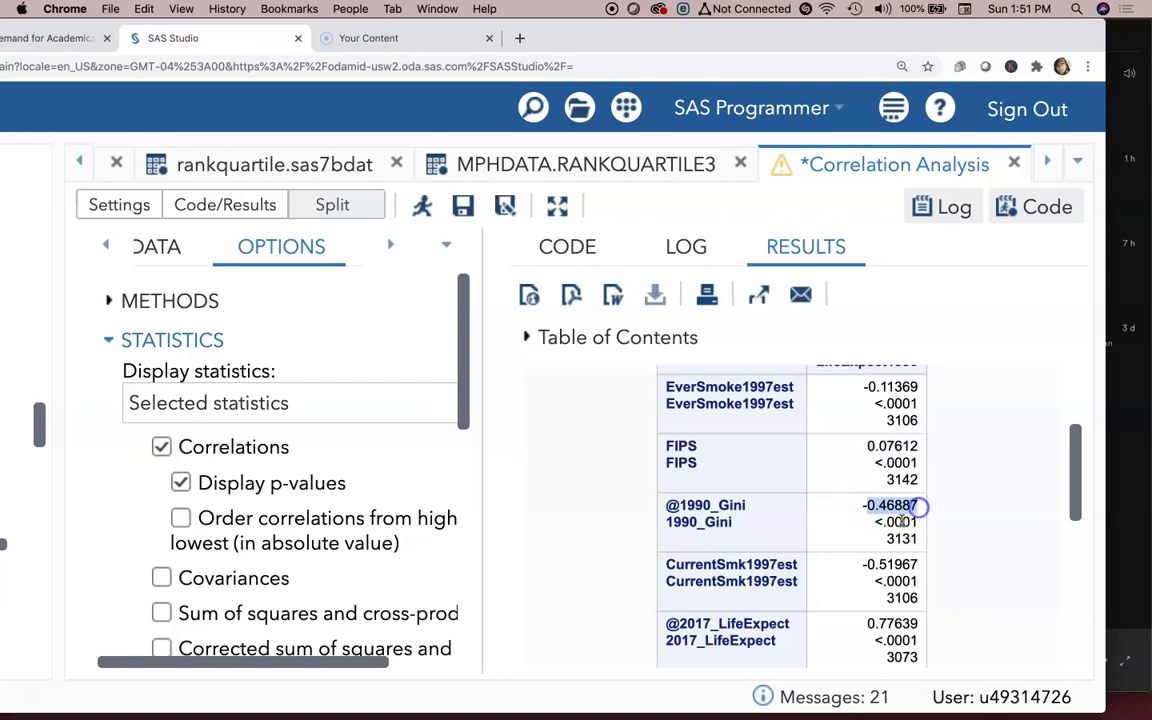
scroll(885, 562, up, 1)
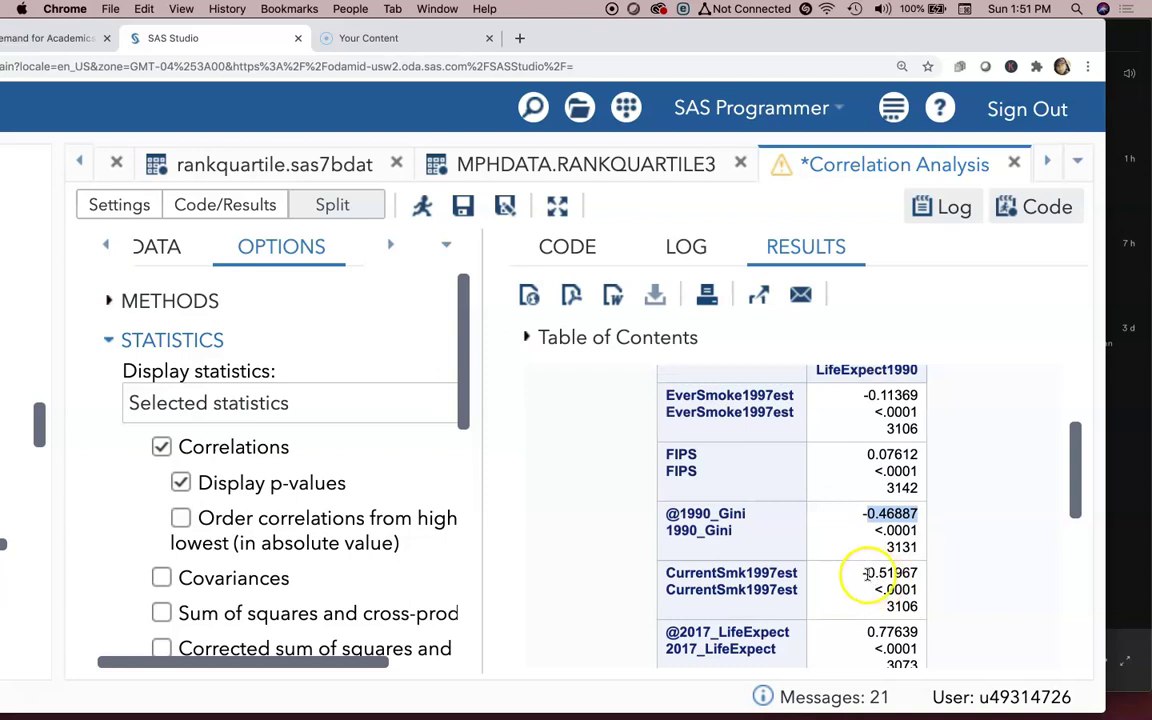
drag(866, 573, 914, 569)
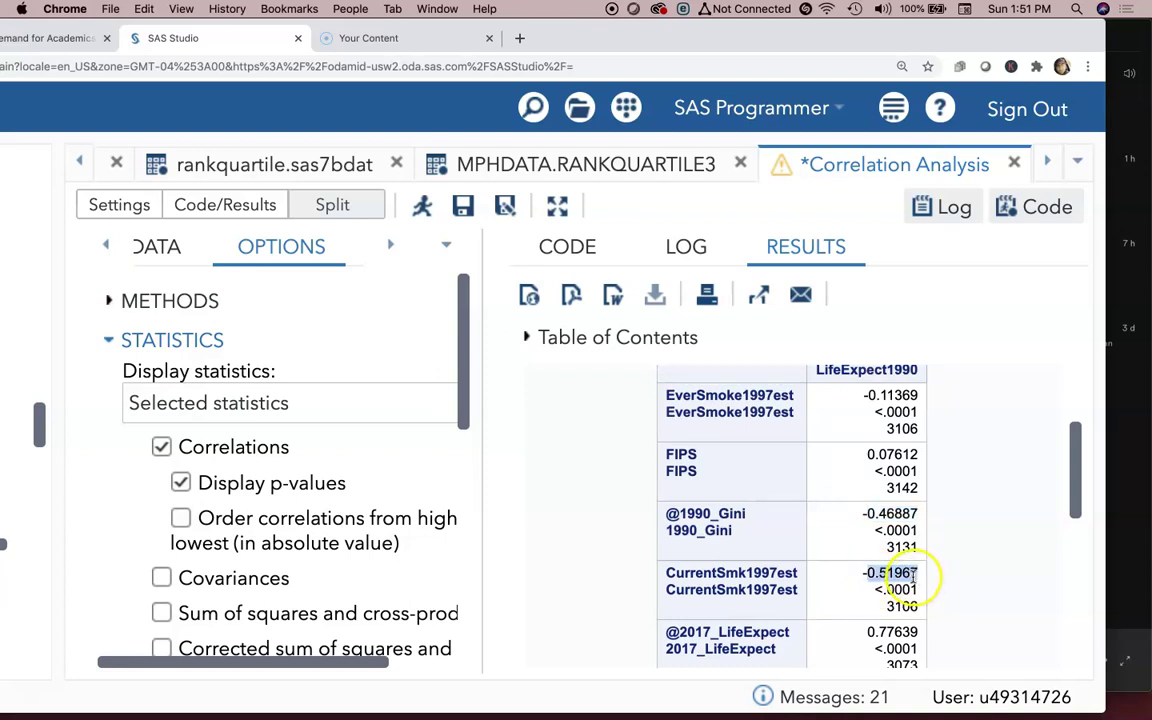
scroll(900, 580, down, 1)
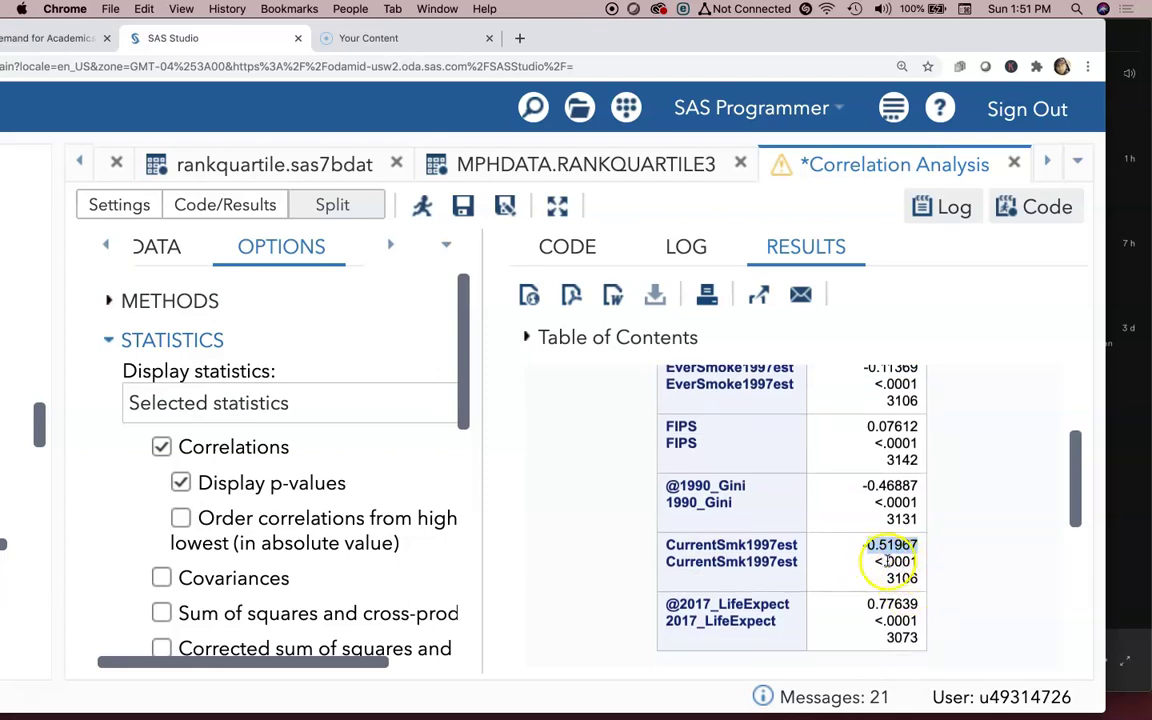
scroll(886, 480, up, 2)
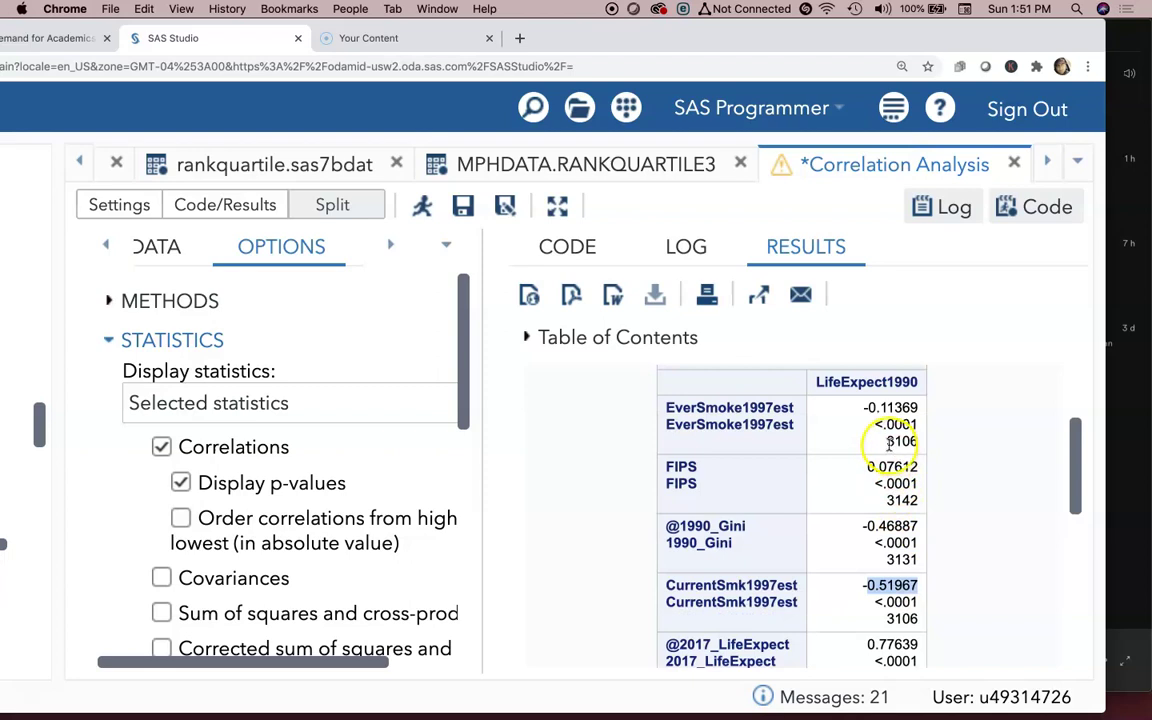
drag(889, 441, 920, 441)
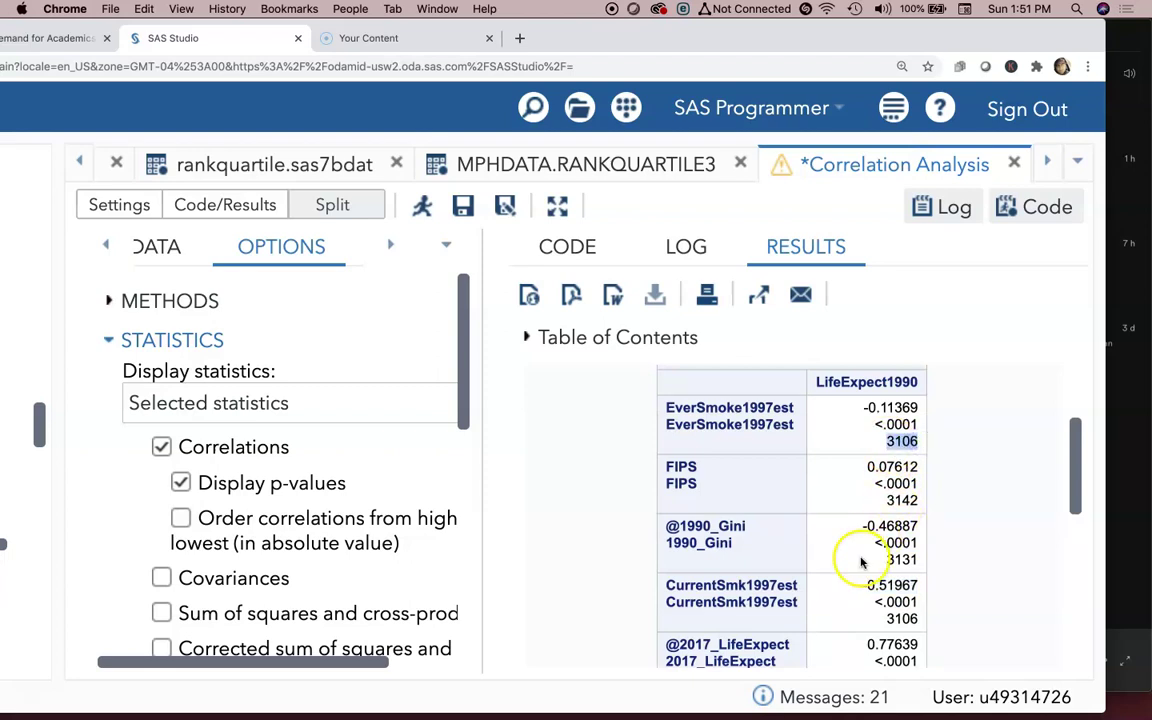
scroll(861, 562, down, 3)
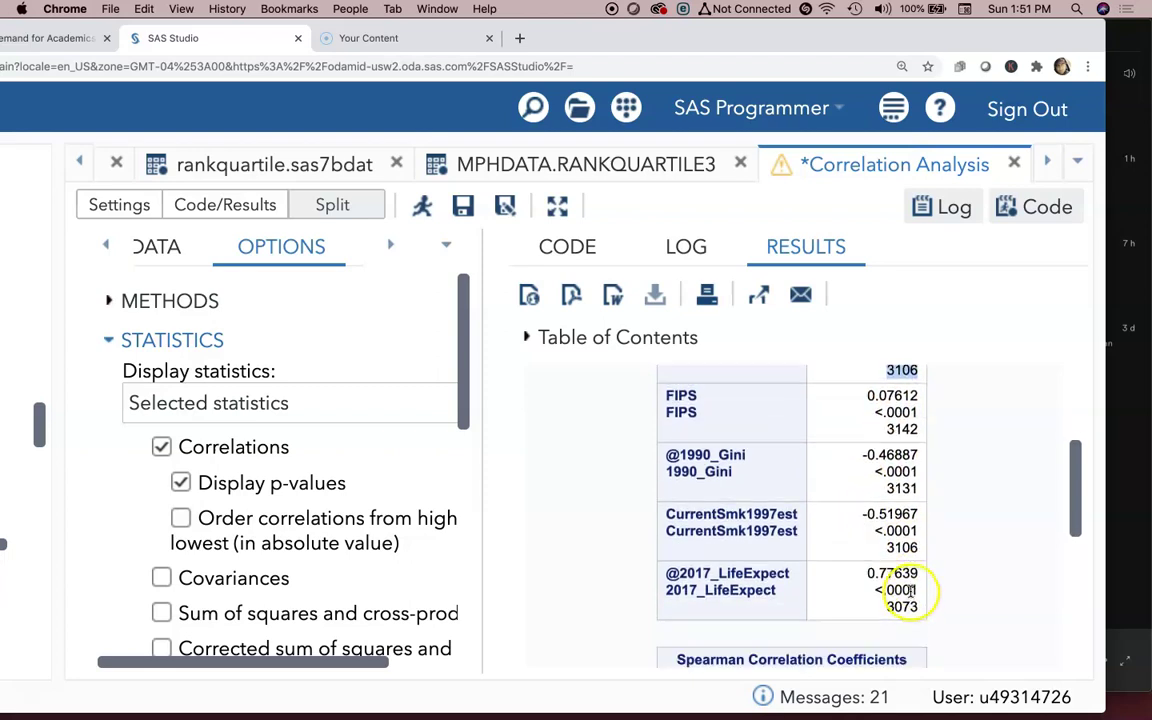
scroll(909, 590, down, 2)
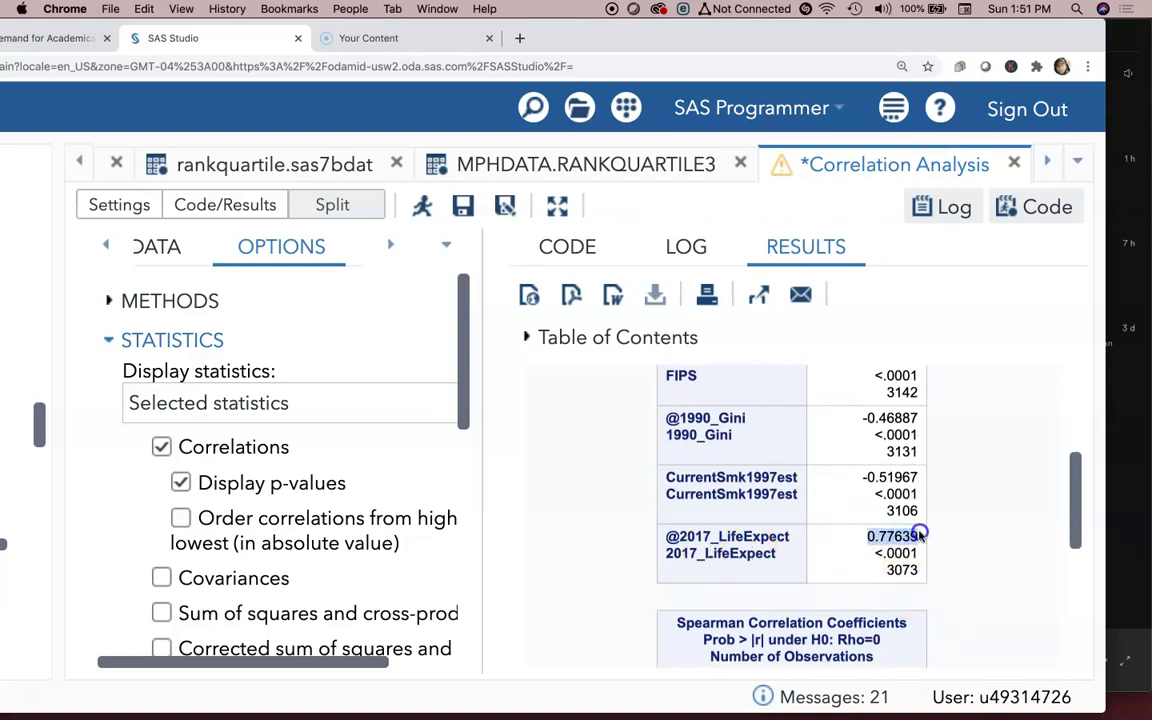
drag(903, 537, 887, 553)
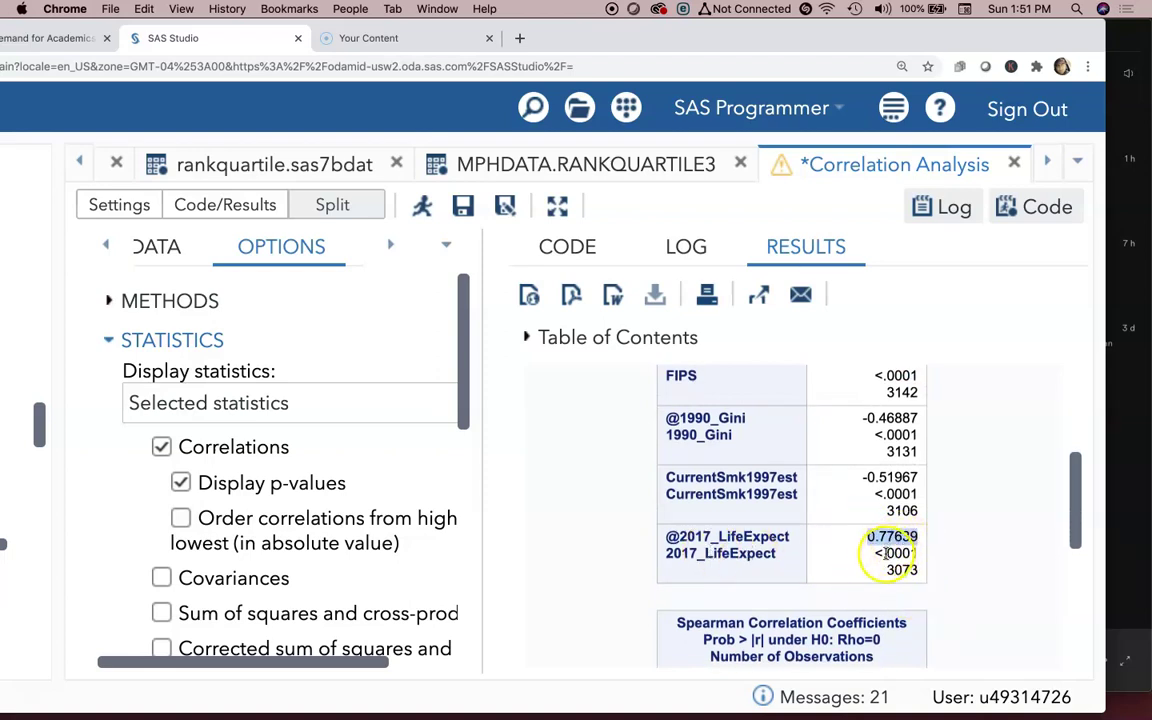
scroll(887, 555, down, 4)
scroll(885, 557, down, 3)
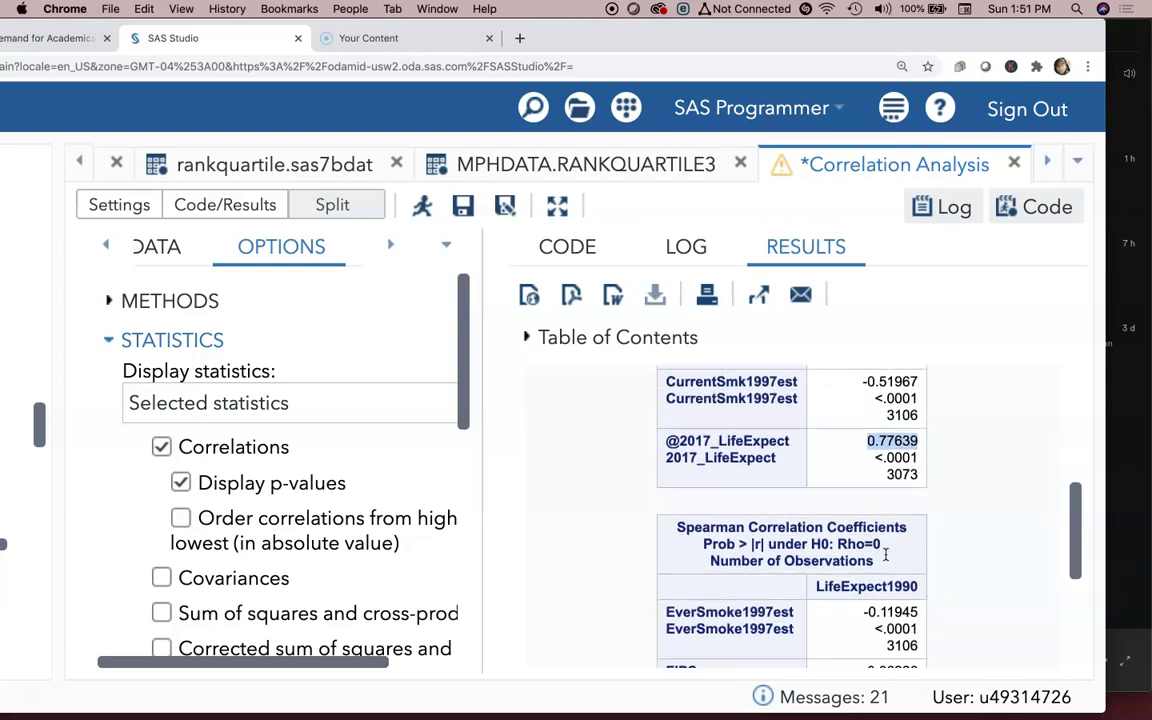
scroll(885, 555, down, 5)
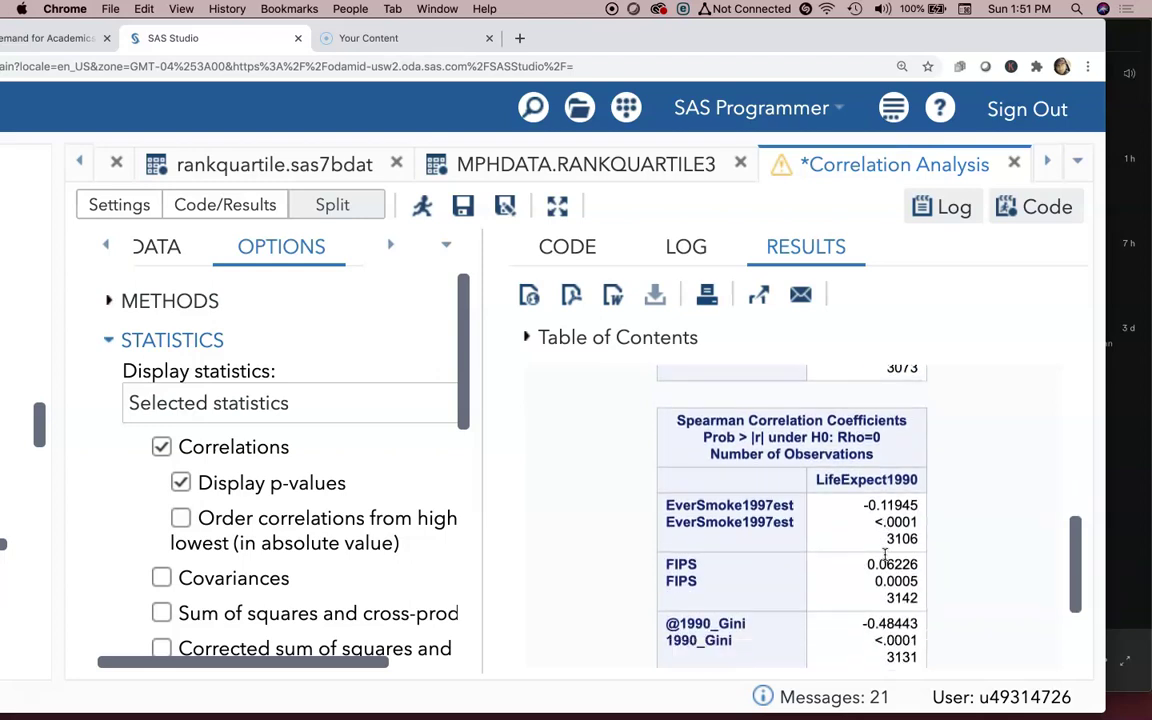
scroll(890, 558, down, 5)
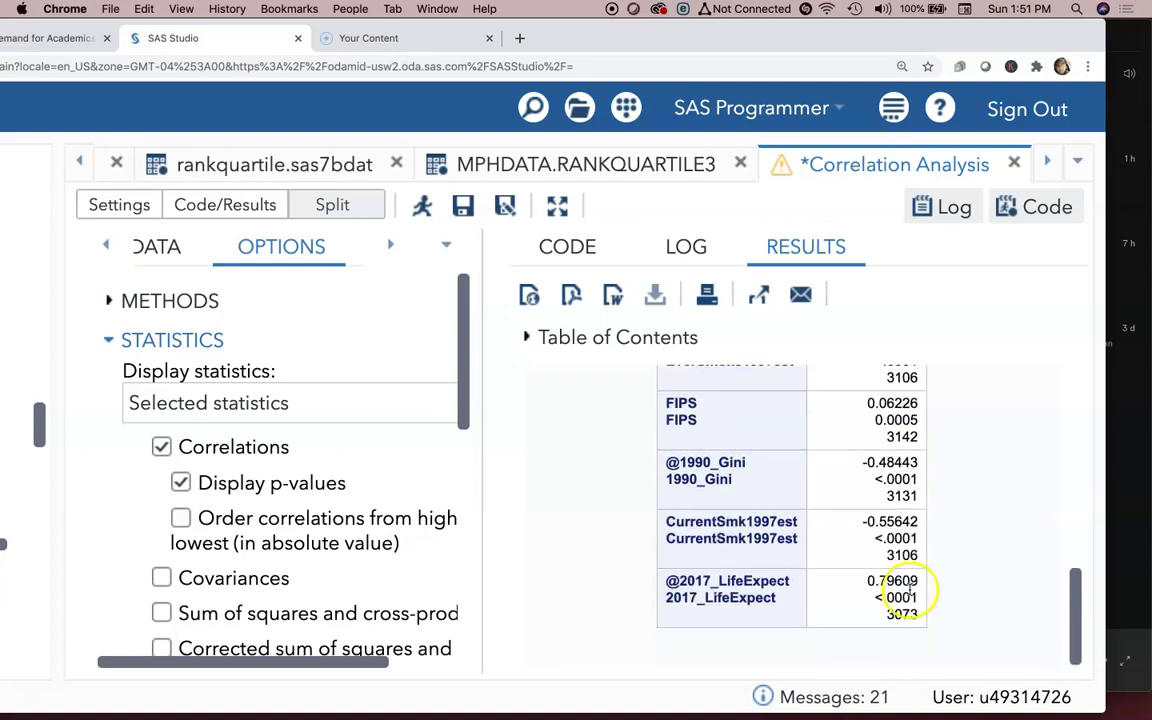
scroll(912, 582, up, 5)
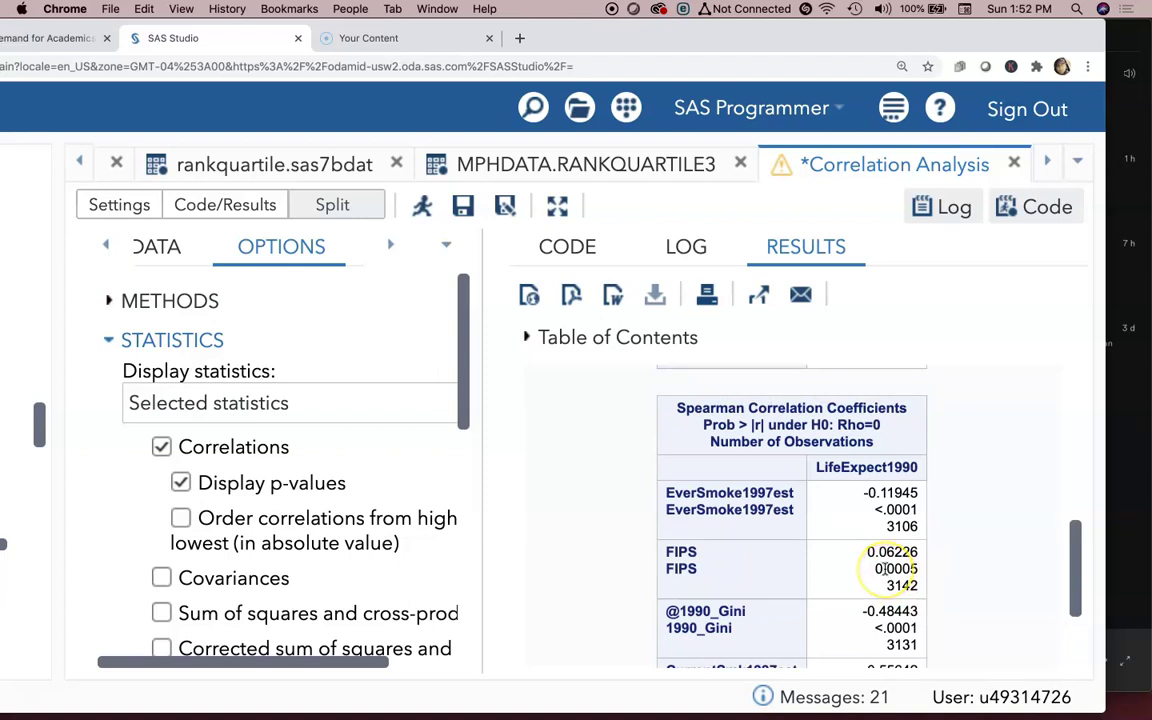
scroll(885, 568, down, 5)
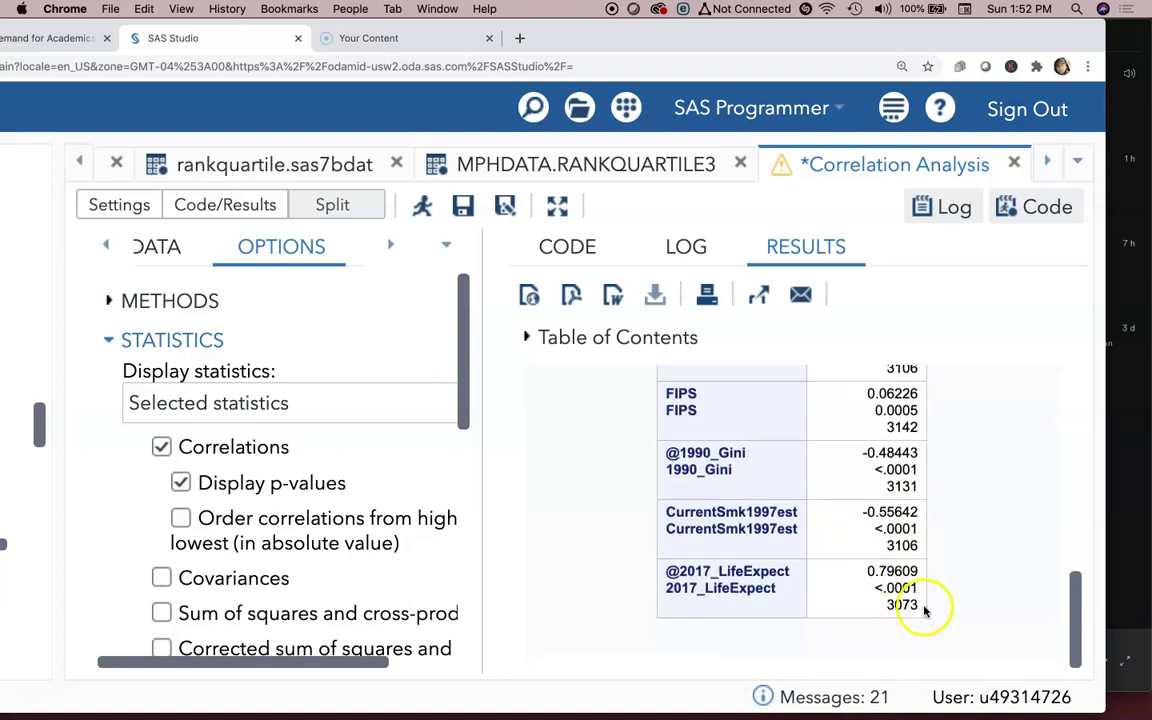
drag(924, 610, 866, 570)
scroll(870, 560, up, 1)
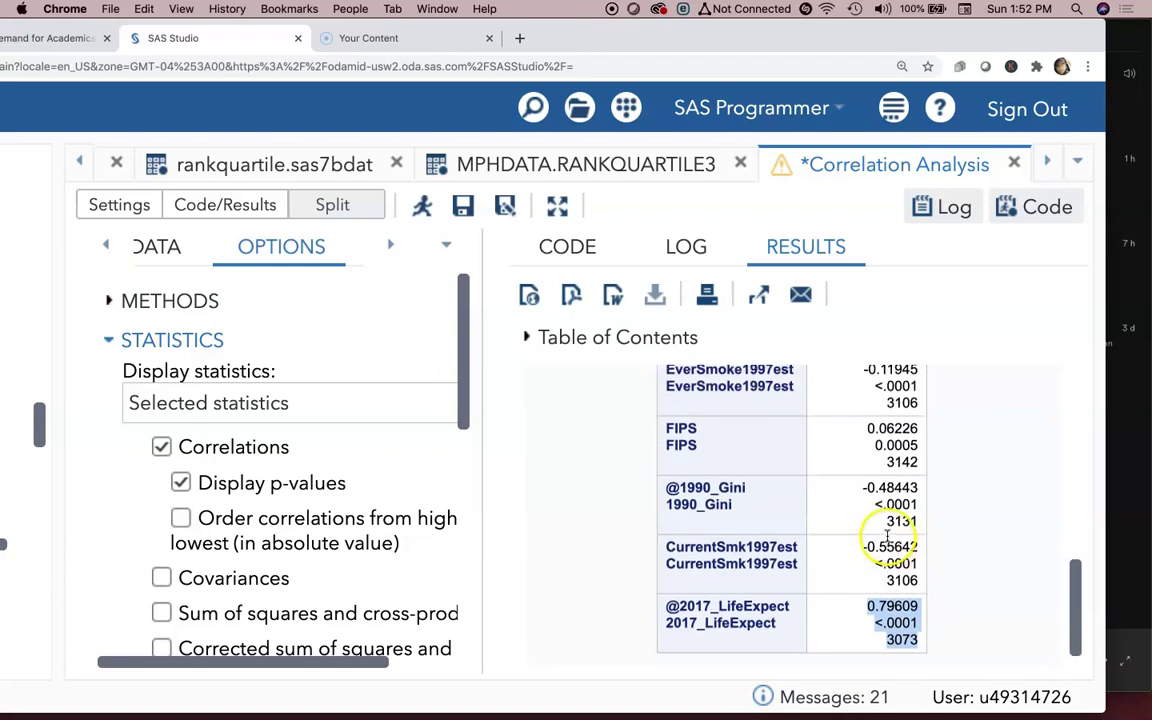
scroll(887, 530, up, 2)
drag(886, 471, 916, 471)
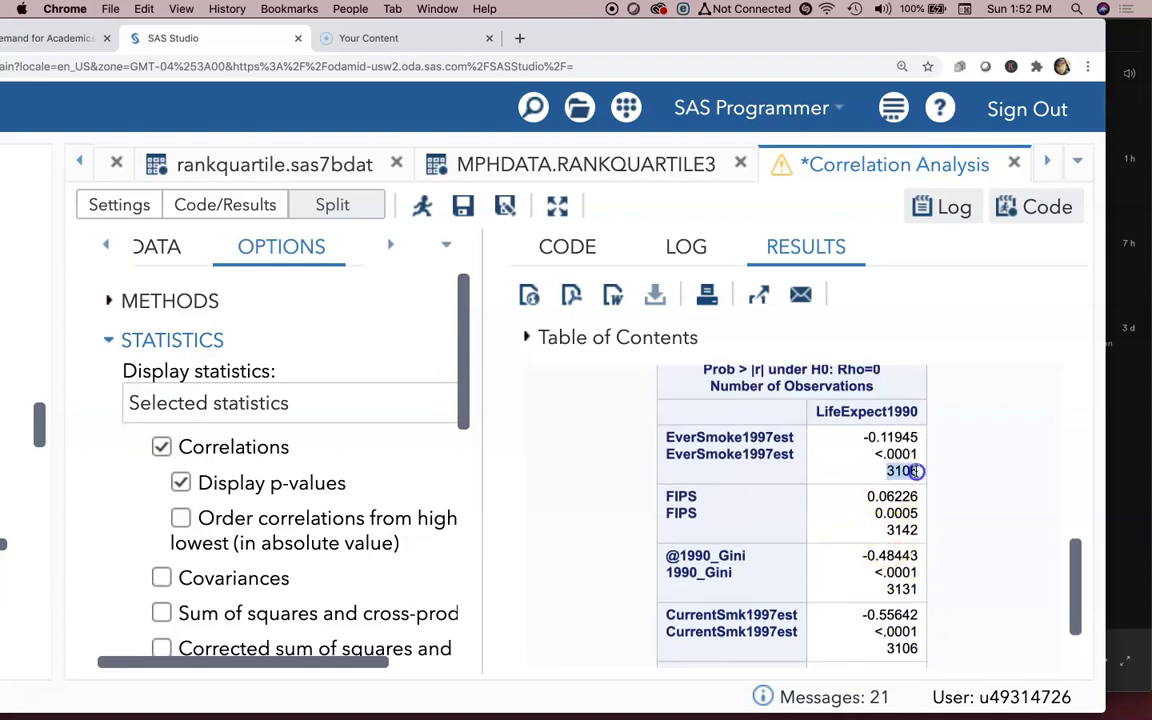
scroll(860, 512, up, 6)
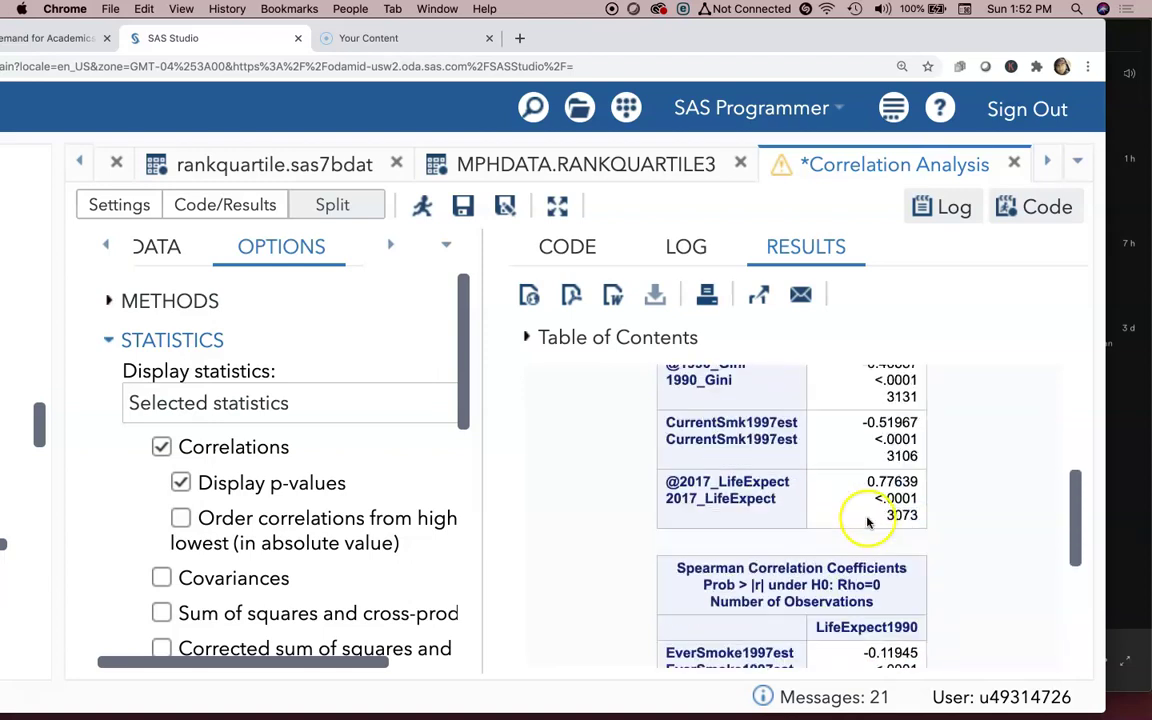
scroll(868, 522, up, 8)
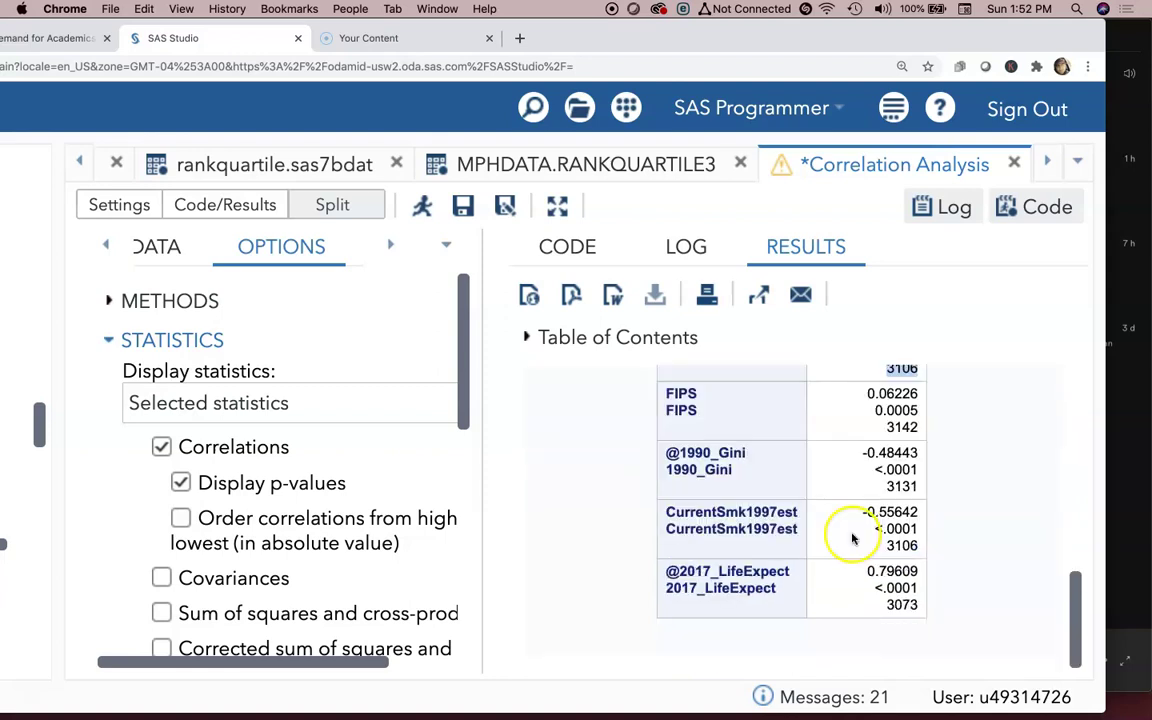
scroll(860, 525, down, 6)
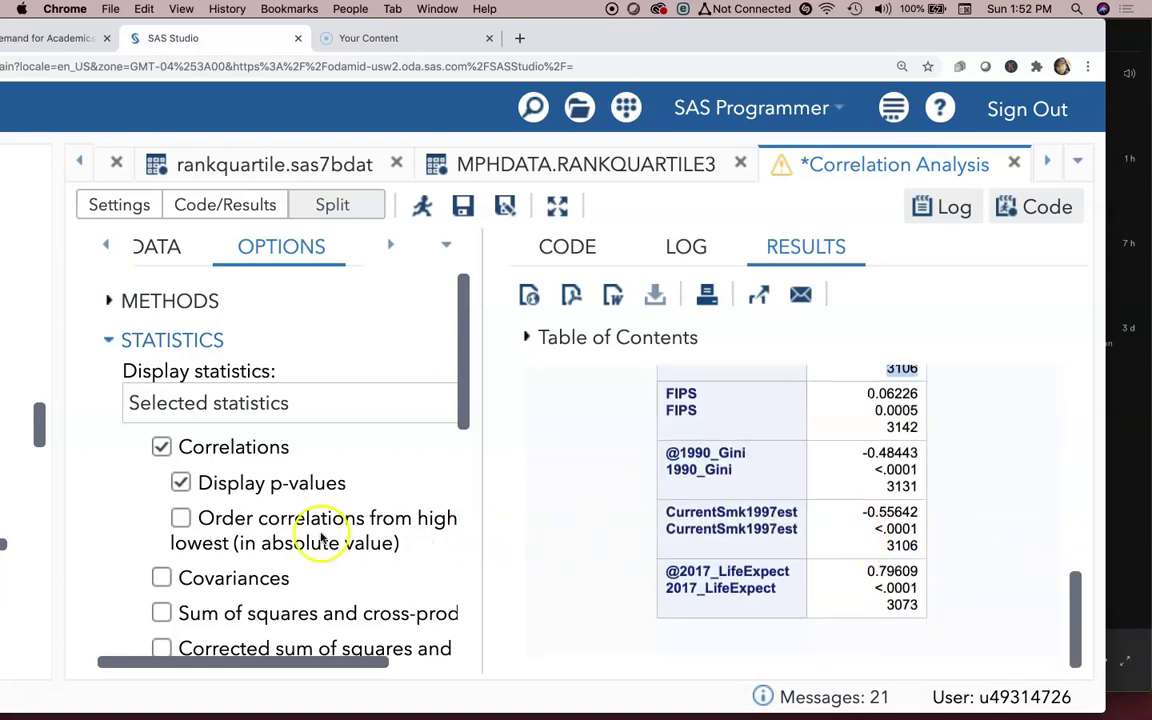
scroll(340, 540, down, 10)
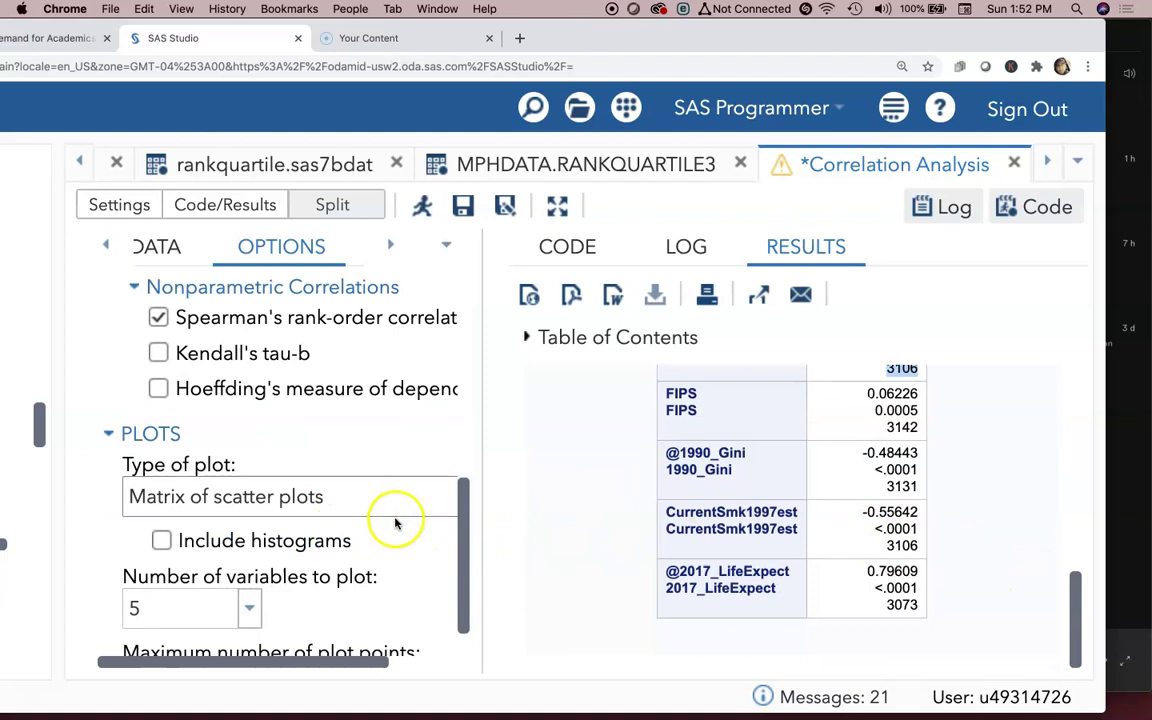
- Scroll the Options panel back up and shift the browser window right to reveal the Tasks pane
scroll(385, 525, down, 2)
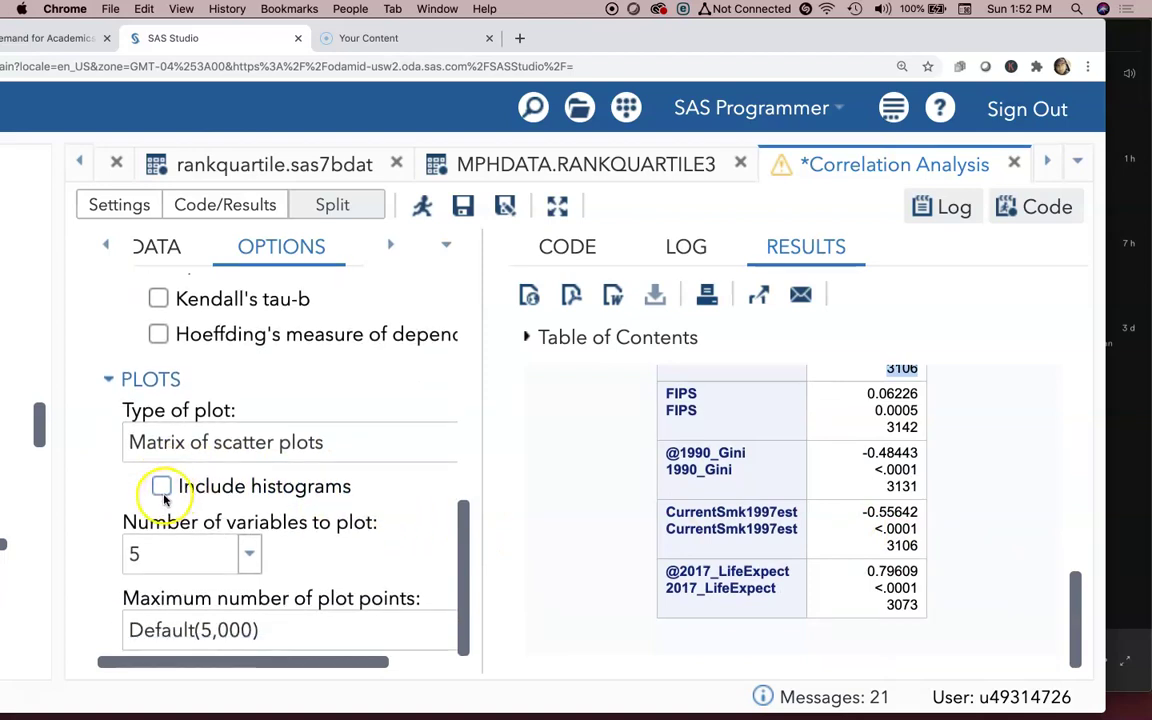
scroll(300, 520, up, 8)
scroll(295, 505, up, 3)
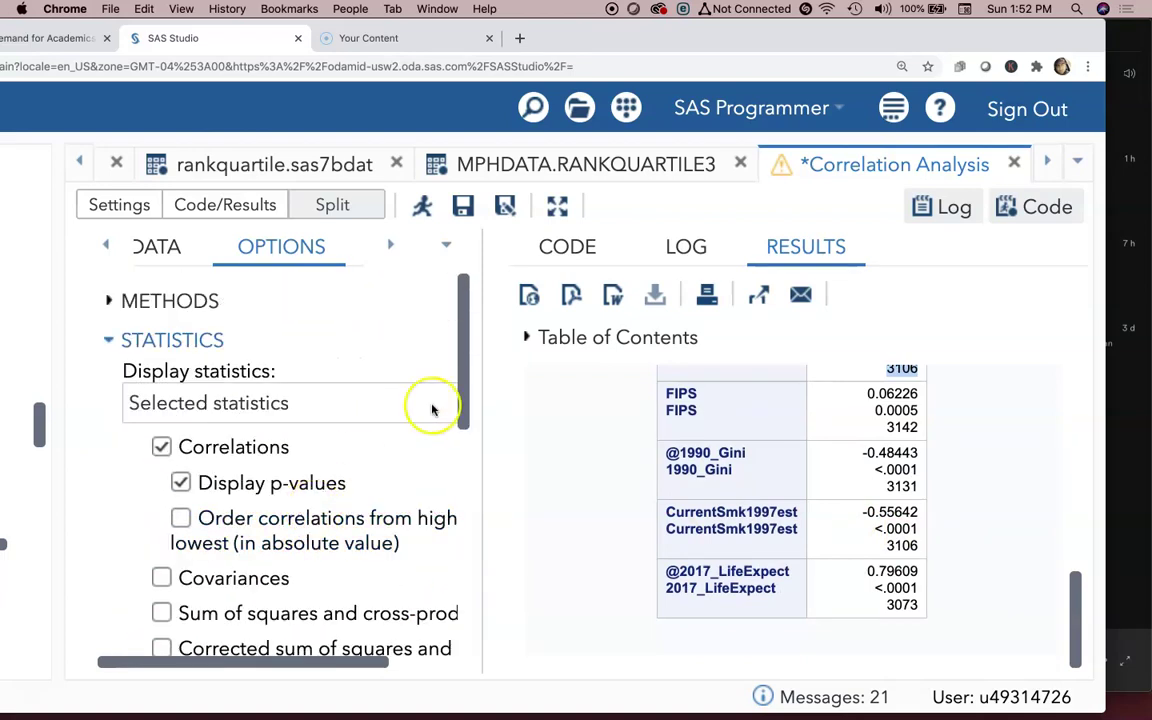
drag(643, 31, 768, 28)
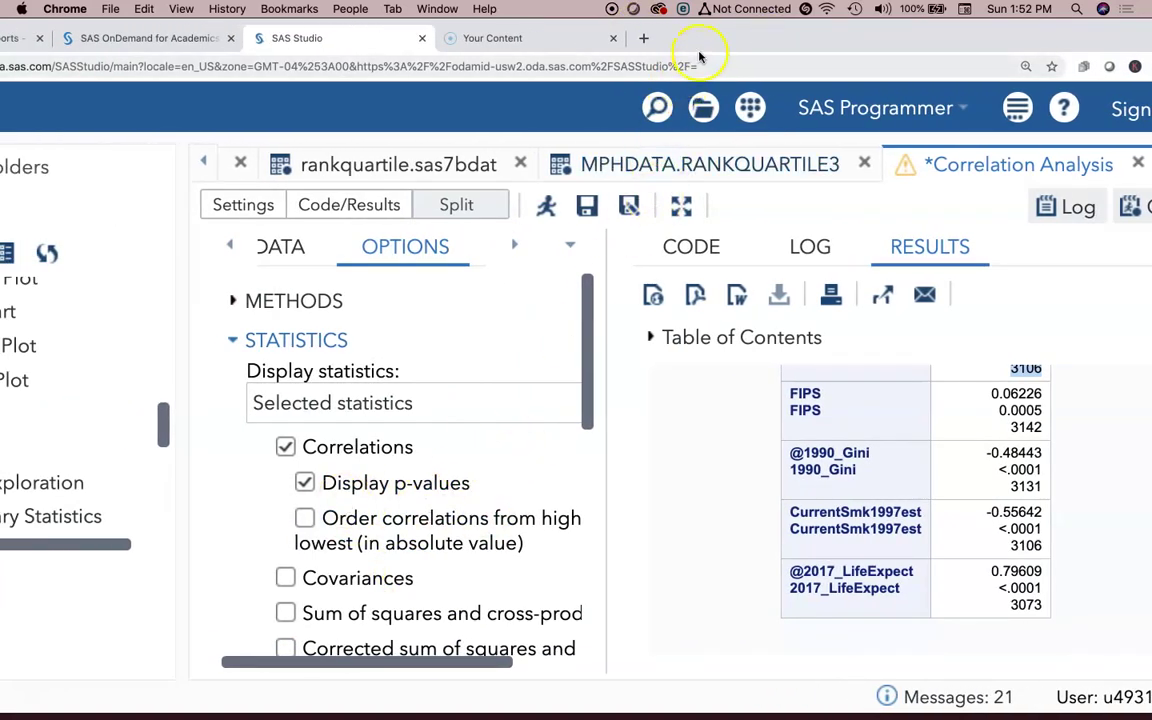
drag(699, 46, 863, 34)
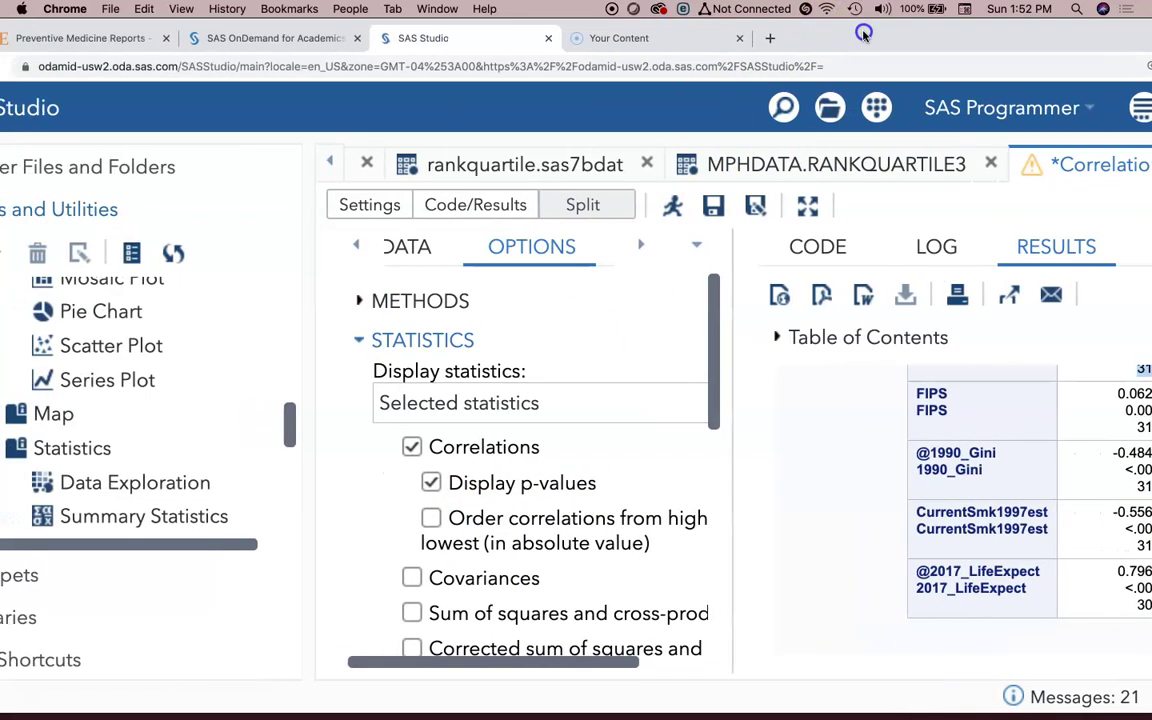